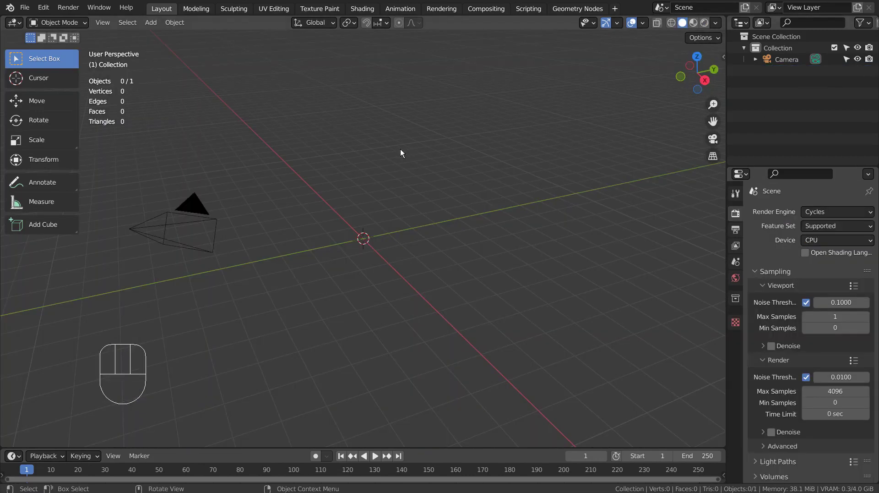
Add a Teapot+ mesh from the Mesh Extras menu to the empty scene.
{"action": "left_click", "coordinate": [351, 157]}
{"action": "key", "text": "shift+a"}
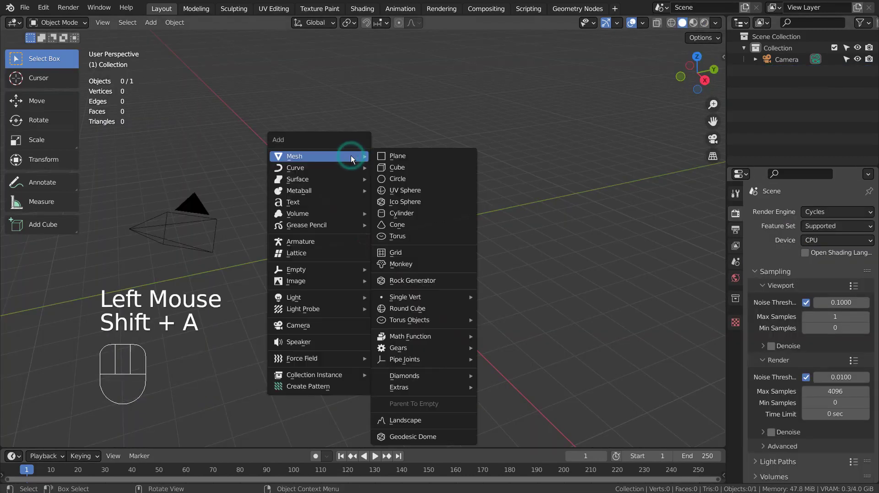
{"action": "mouse_move", "coordinate": [439, 386]}
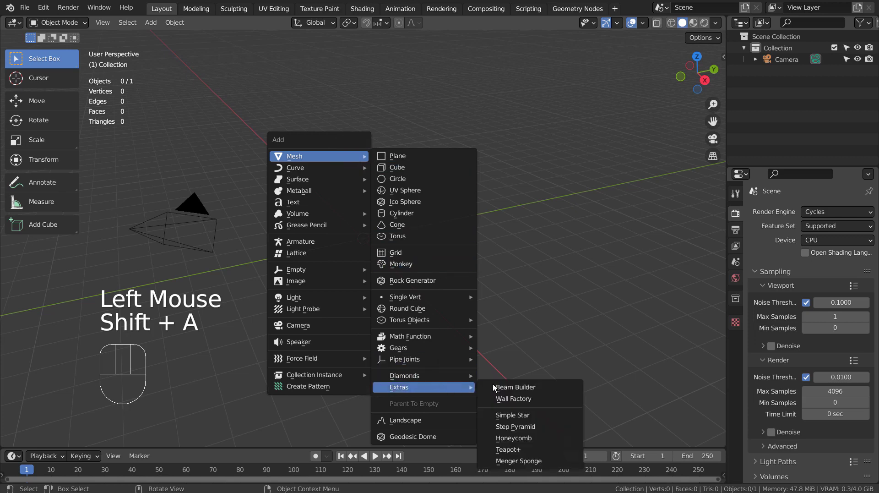
{"action": "left_click", "coordinate": [551, 449]}
{"action": "middle_click_drag", "start_coordinate": [406, 285], "coordinate": [451, 289]}
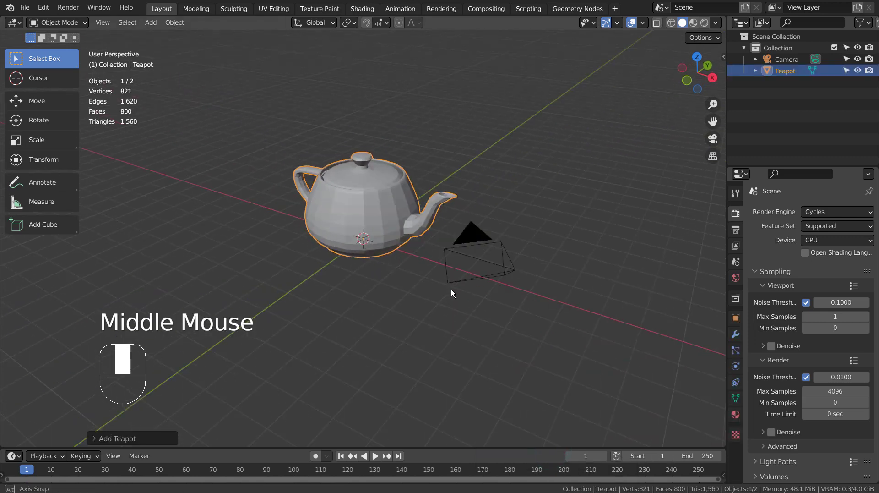
Give the teapot Subdivision Surface level 3 with Ctrl+3 and shade it smooth.
{"action": "key", "text": "ctrl+3"}
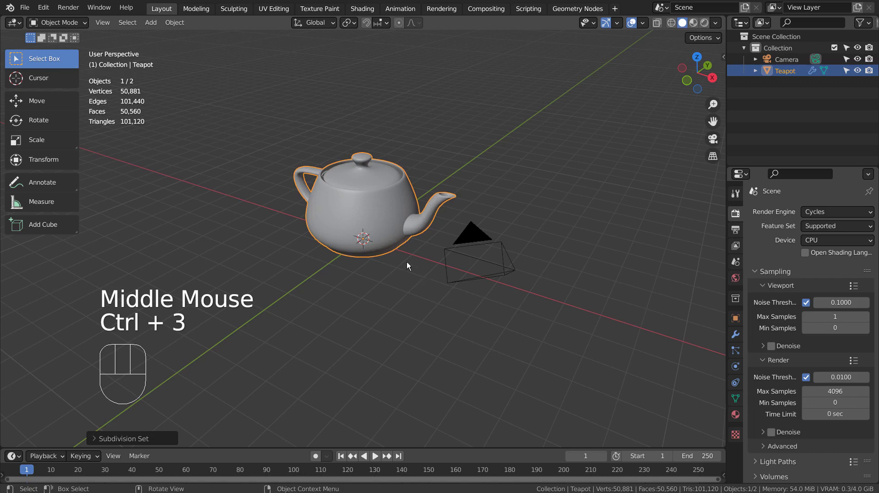
{"action": "right_click", "coordinate": [355, 212]}
{"action": "left_click", "coordinate": [356, 209]}
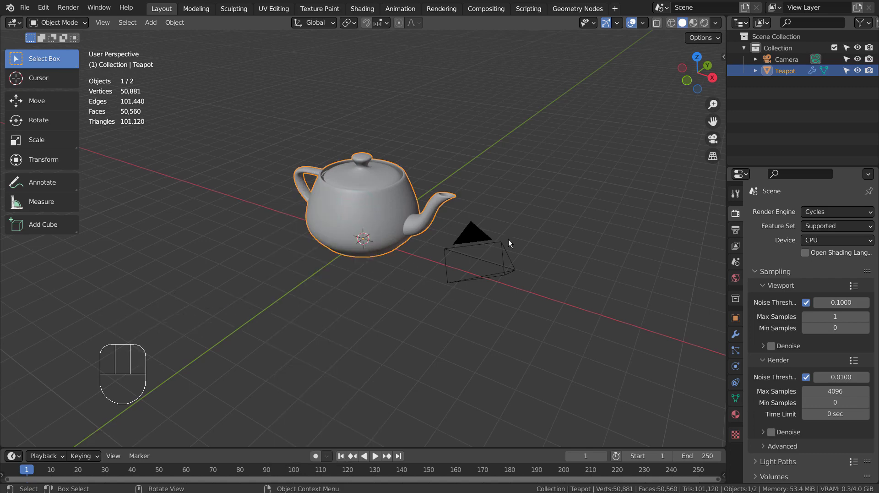
{"action": "mouse_move", "coordinate": [508, 239]}
{"action": "middle_mouse_down", "text": "shift"}
{"action": "mouse_move", "coordinate": [476, 289]}
{"action": "mouse_move", "coordinate": [476, 307]}
{"action": "mouse_move", "coordinate": [496, 282]}
{"action": "mouse_move", "coordinate": [514, 275]}
{"action": "mouse_move", "coordinate": [499, 247]}
{"action": "middle_mouse_up", "text": "shift"}
Switch to the Shading workspace and create a new material for the teapot.
{"action": "left_click", "coordinate": [360, 9]}
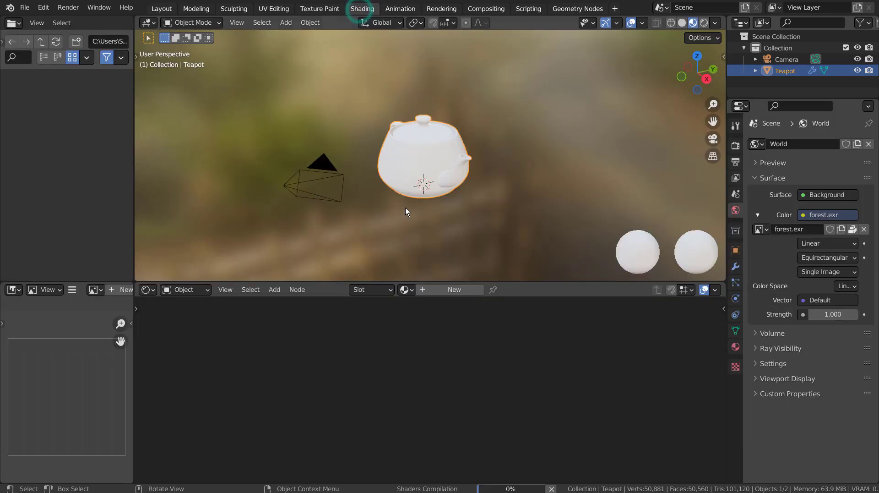
{"action": "scroll", "coordinate": [414, 209], "scroll_direction": "up", "scroll_amount": 6}
{"action": "middle_click_drag", "start_coordinate": [426, 202], "coordinate": [516, 183]}
{"action": "left_click", "coordinate": [464, 291]}
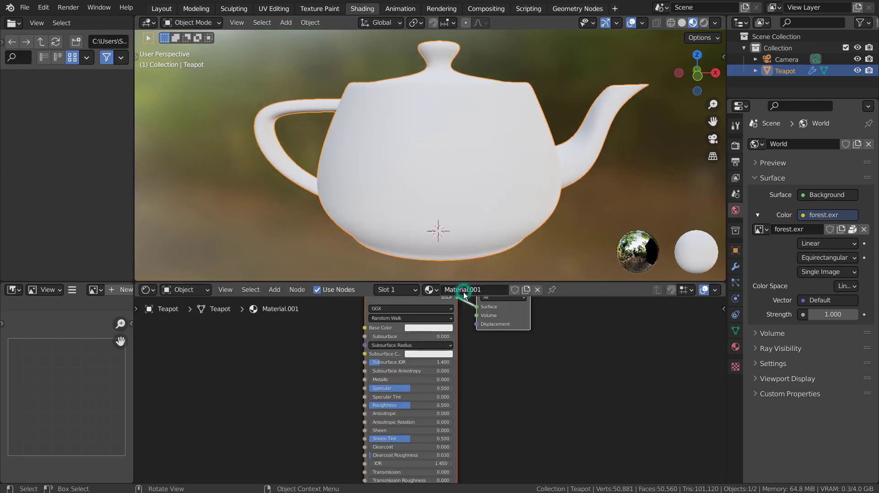
{"action": "scroll", "coordinate": [466, 333], "scroll_direction": "down", "scroll_amount": 1}
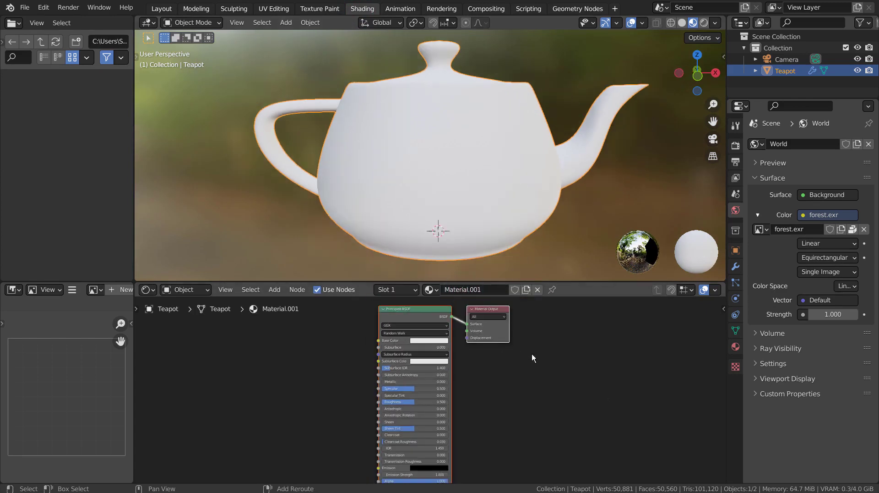
{"action": "middle_click_drag", "start_coordinate": [530, 357], "coordinate": [530, 381]}
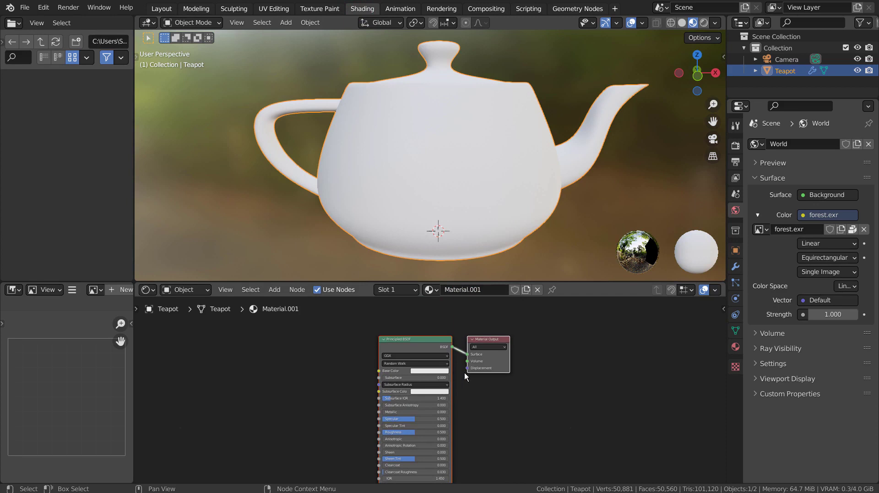
Insert a Mix Shader onto the link between the Principled BSDF and Material Output.
{"action": "left_click_drag", "start_coordinate": [421, 341], "coordinate": [307, 343]}
{"action": "key", "text": "ctrl"}
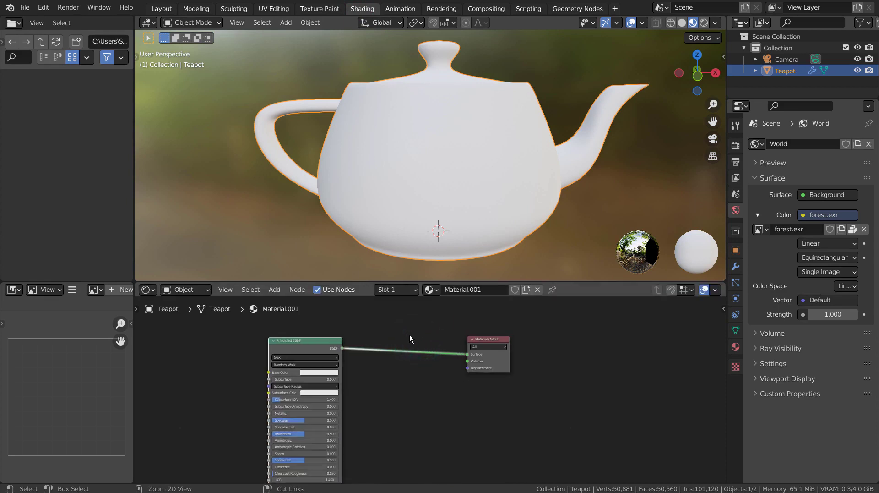
{"action": "key", "text": "shift+a"}
{"action": "left_click", "coordinate": [410, 334]}
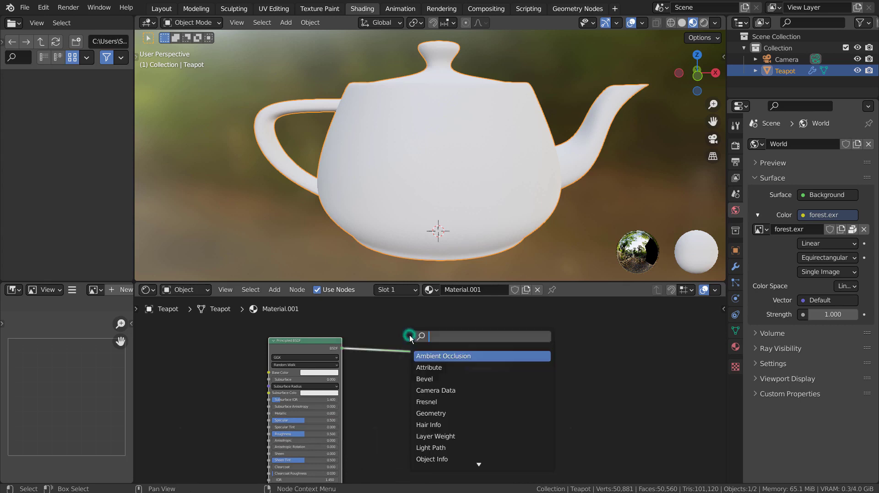
{"action": "type", "text": "mix"}
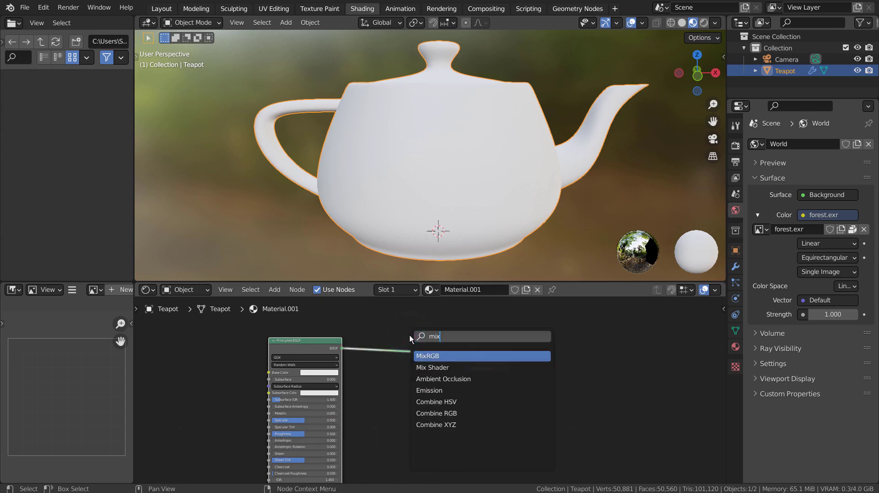
{"action": "key", "text": "Down"}
{"action": "key", "text": "Return"}
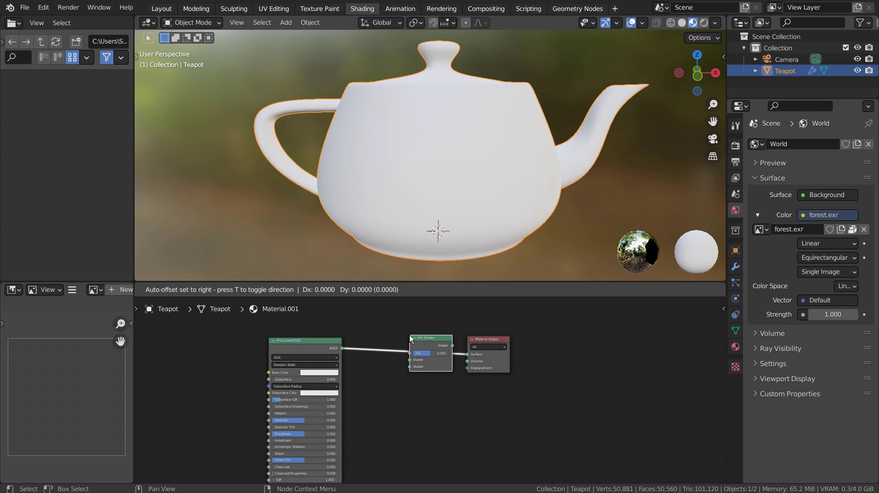
{"action": "left_click", "coordinate": [410, 334]}
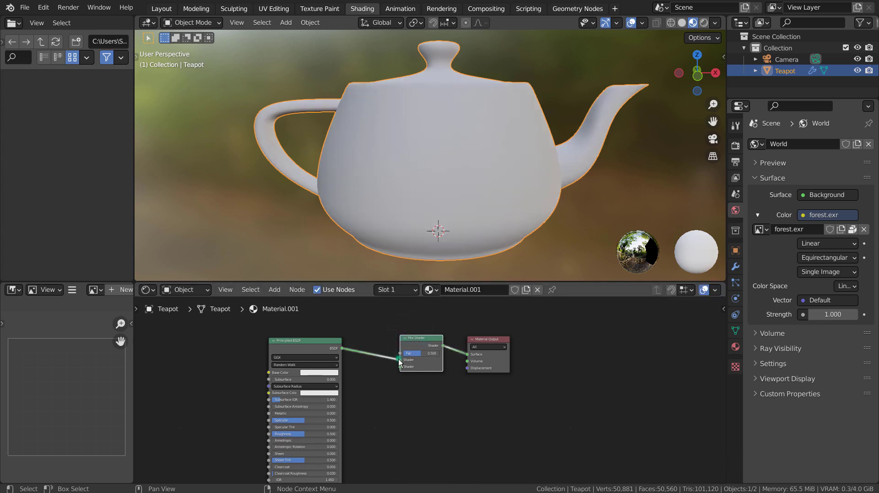
Add a Transparent BSDF to the Mix Shader's first input, with Principled BSDF in the second.
{"action": "left_click_drag", "start_coordinate": [399, 361], "coordinate": [400, 366]}
{"action": "left_click_drag", "start_coordinate": [328, 344], "coordinate": [325, 401]}
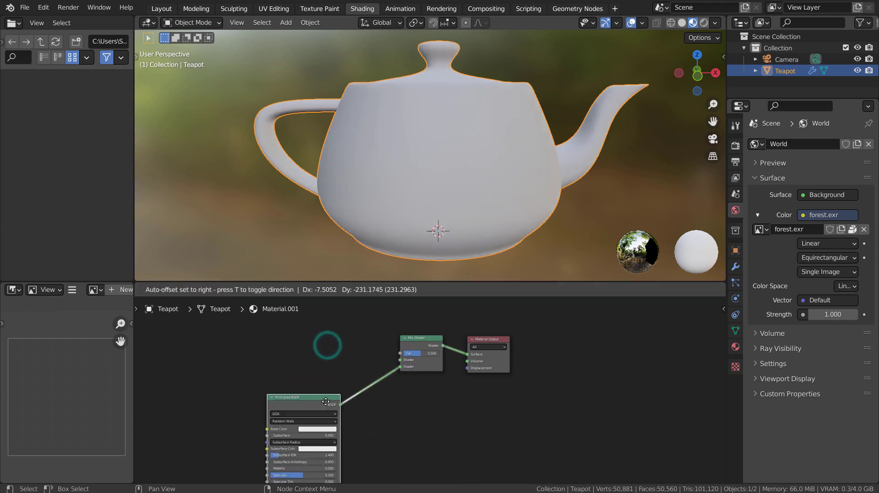
{"action": "key", "text": "shift+a"}
{"action": "left_click", "coordinate": [292, 348]}
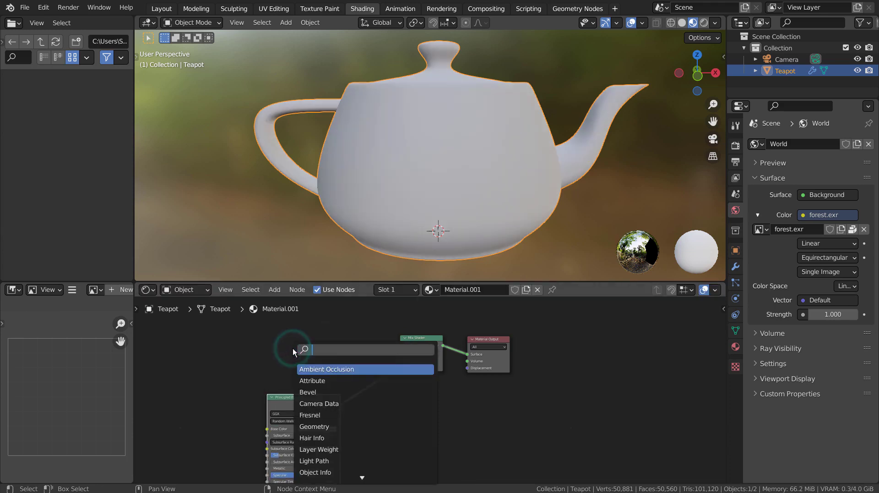
{"action": "type", "text": "trans"}
{"action": "key", "text": "Down"}
{"action": "key", "text": "Return"}
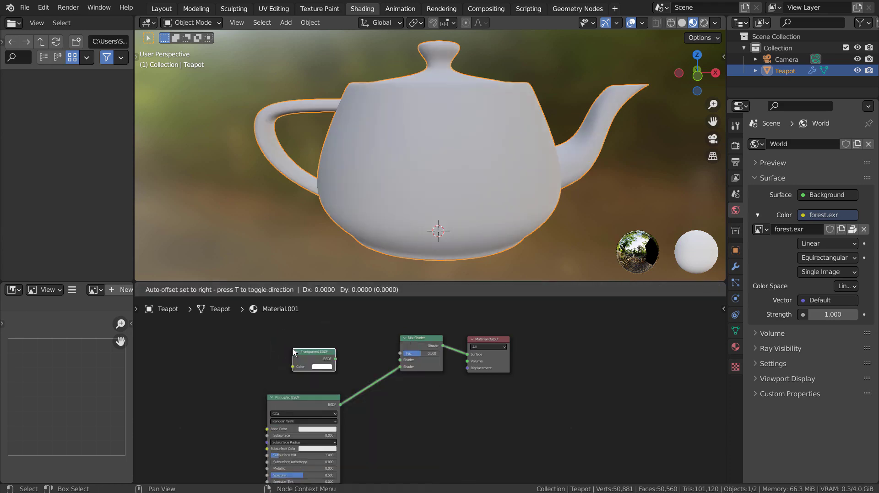
{"action": "left_click", "coordinate": [293, 348]}
{"action": "left_click_drag", "start_coordinate": [336, 359], "coordinate": [402, 353]}
Set the Mix Shader factor to 0.480 and tidy the shader nodes around it.
{"action": "left_click", "coordinate": [704, 23]}
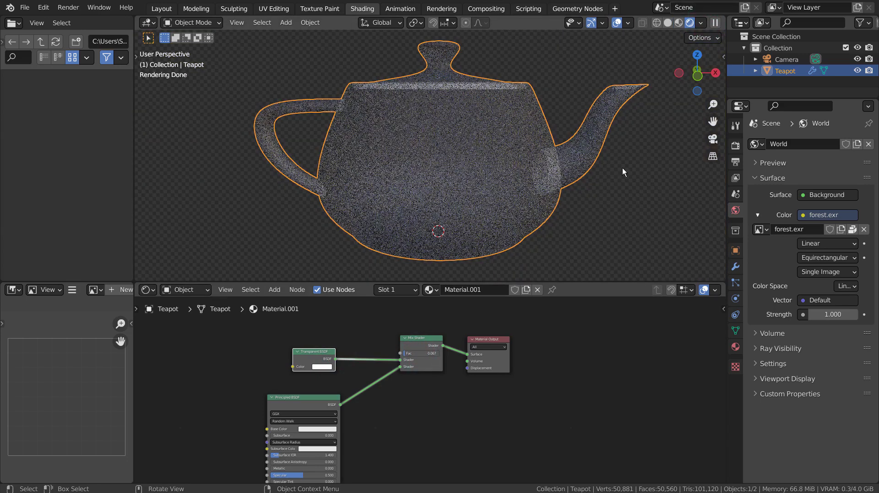
{"action": "left_click", "coordinate": [680, 22]}
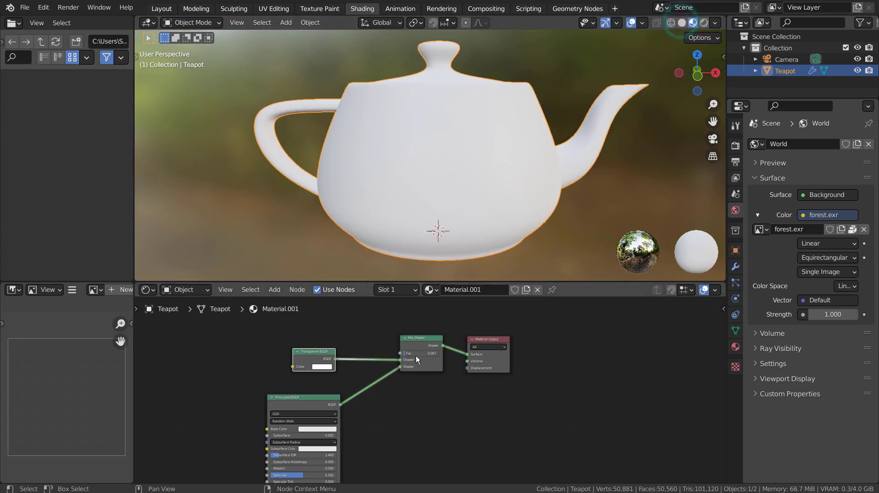
{"action": "left_click_drag", "start_coordinate": [410, 353], "coordinate": [425, 353]}
{"action": "left_click_drag", "start_coordinate": [303, 406], "coordinate": [328, 392]}
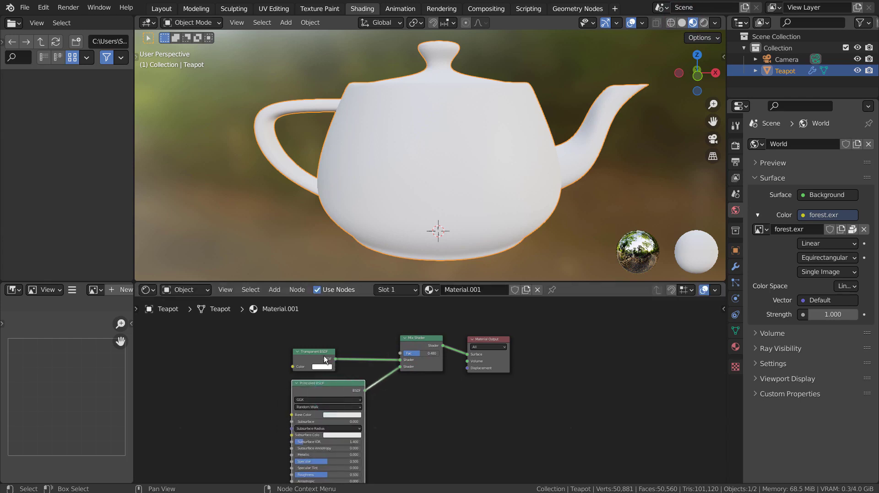
{"action": "left_click_drag", "start_coordinate": [324, 358], "coordinate": [352, 356]}
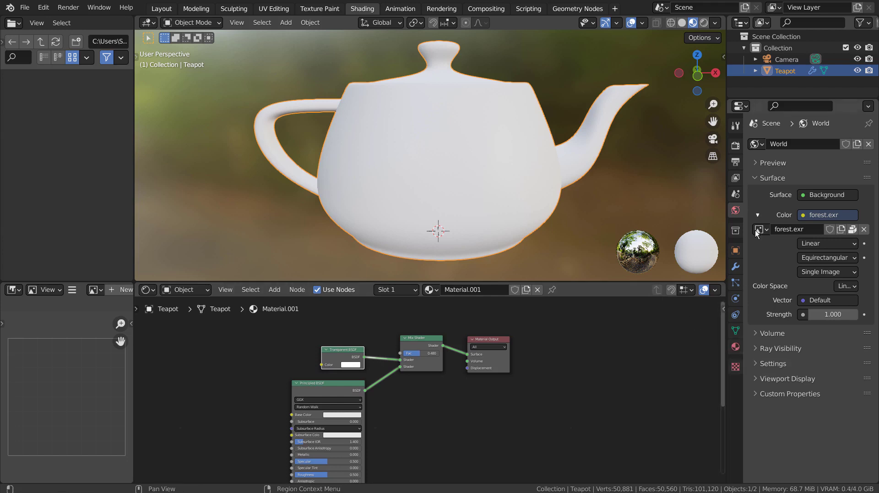
Switch the render engine to Eevee with Bloom and Screen Space Reflections enabled.
{"action": "left_click", "coordinate": [735, 145]}
{"action": "left_click", "coordinate": [832, 144]}
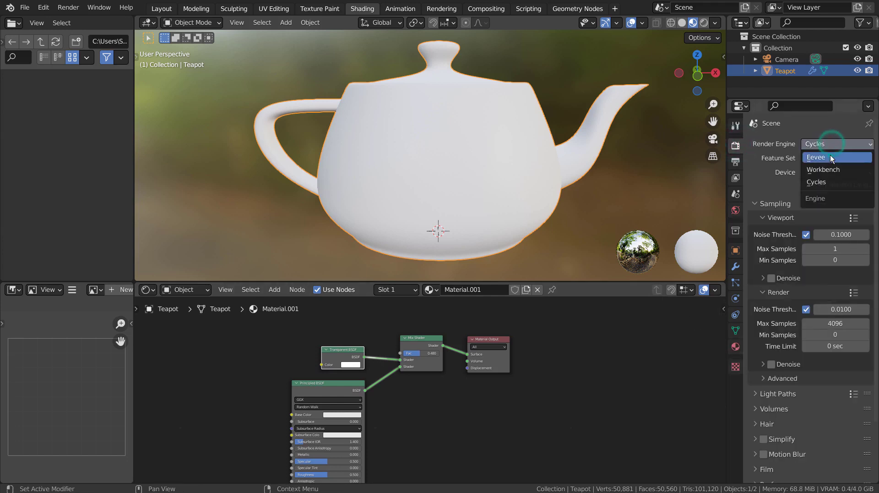
{"action": "left_click", "coordinate": [832, 158]}
{"action": "left_click", "coordinate": [763, 239]}
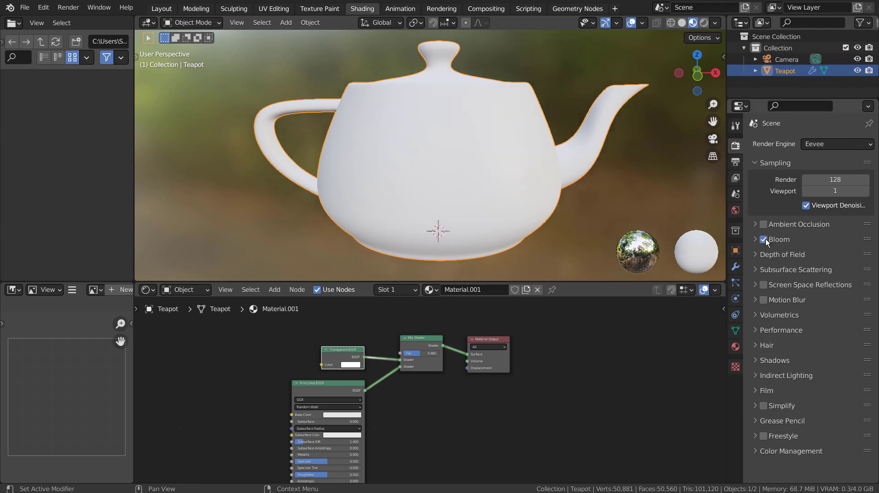
{"action": "left_click", "coordinate": [764, 285]}
{"action": "left_click", "coordinate": [756, 284]}
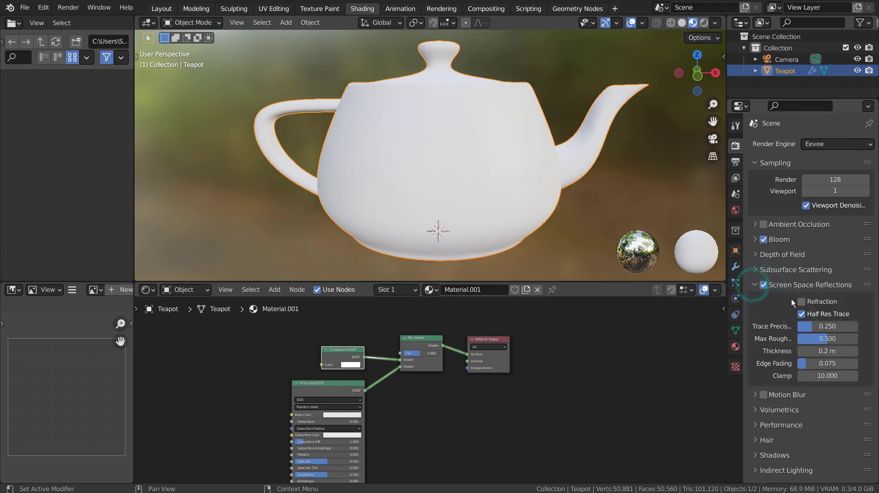
{"action": "left_click", "coordinate": [752, 284]}
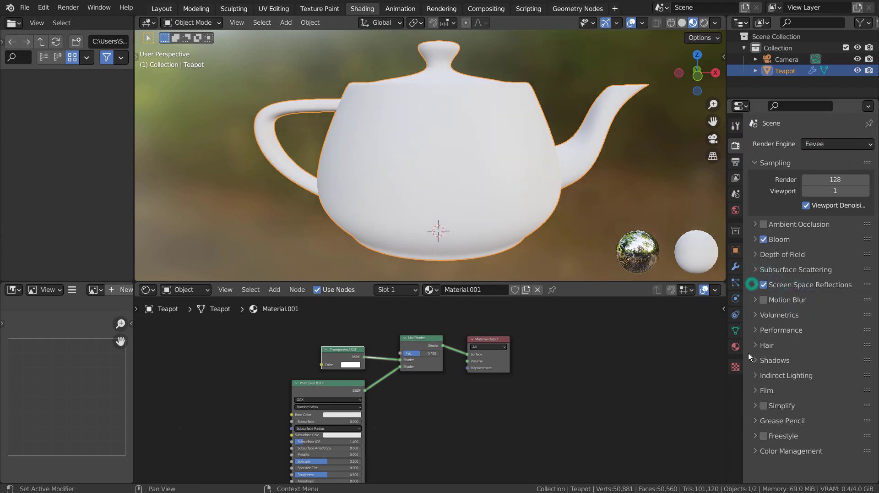
Enable Backface Culling, Screen Space Refraction and Subsurface Translucency; set Alpha Blend with Alpha Hashed shadows.
{"action": "left_click", "coordinate": [737, 349]}
{"action": "scroll", "coordinate": [758, 344], "scroll_direction": "down", "scroll_amount": 2}
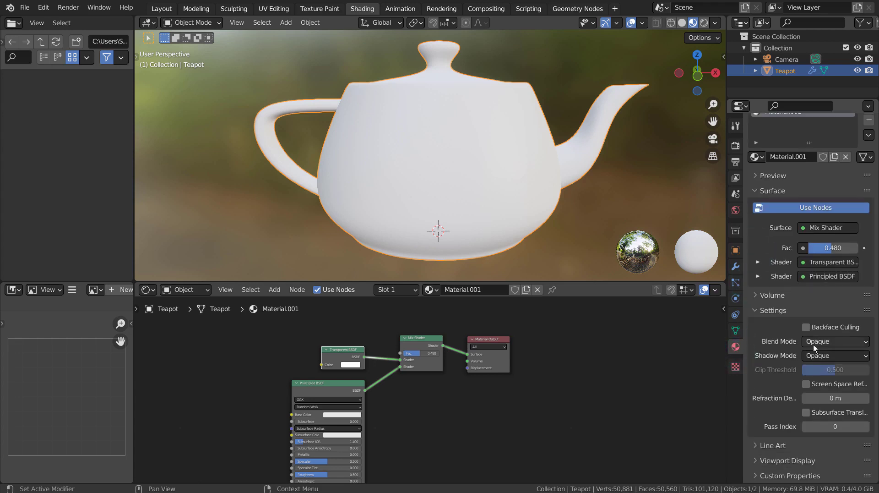
{"action": "left_click", "coordinate": [806, 327]}
{"action": "left_click", "coordinate": [806, 384]}
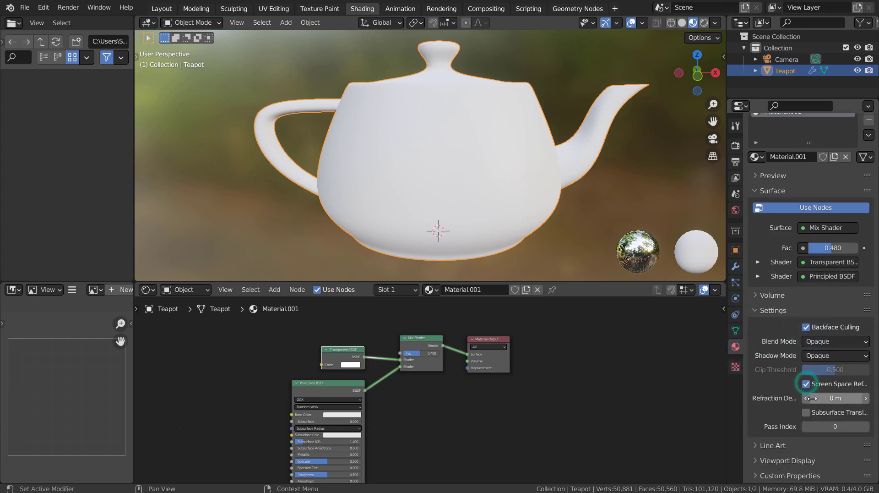
{"action": "left_click", "coordinate": [806, 412]}
{"action": "left_click", "coordinate": [834, 342]}
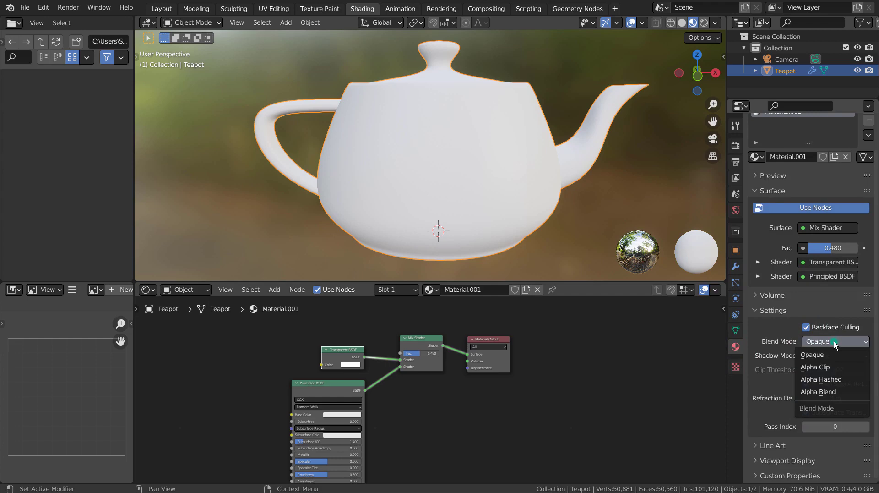
{"action": "left_click", "coordinate": [831, 392]}
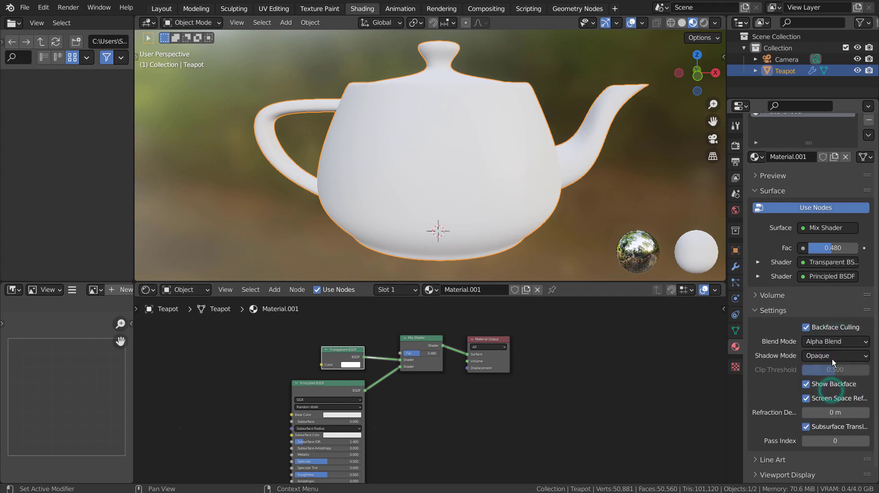
{"action": "left_click", "coordinate": [831, 355]}
{"action": "left_click", "coordinate": [829, 402]}
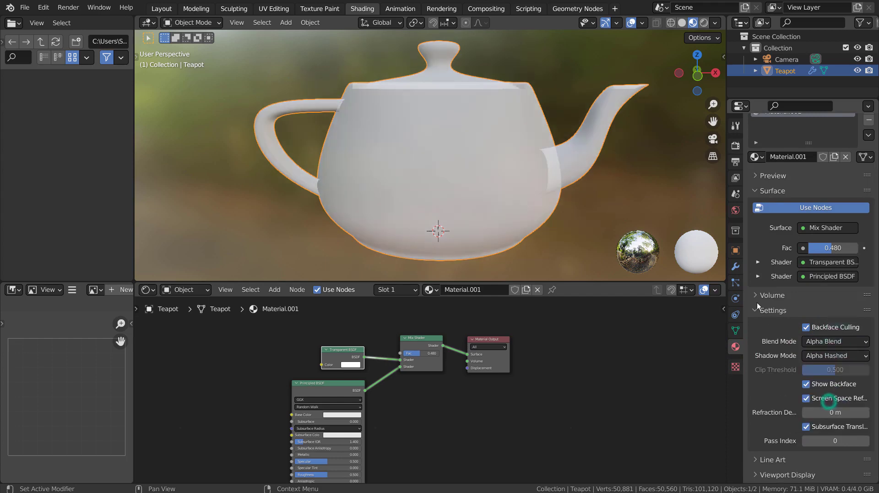
Compare Alpha Clip and Alpha Hashed, return to Alpha Blend, and turn off Show Backface.
{"action": "mouse_move", "coordinate": [628, 171]}
{"action": "middle_mouse_down"}
{"action": "mouse_move", "coordinate": [534, 187]}
{"action": "mouse_move", "coordinate": [436, 180]}
{"action": "mouse_move", "coordinate": [634, 169]}
{"action": "middle_mouse_up"}
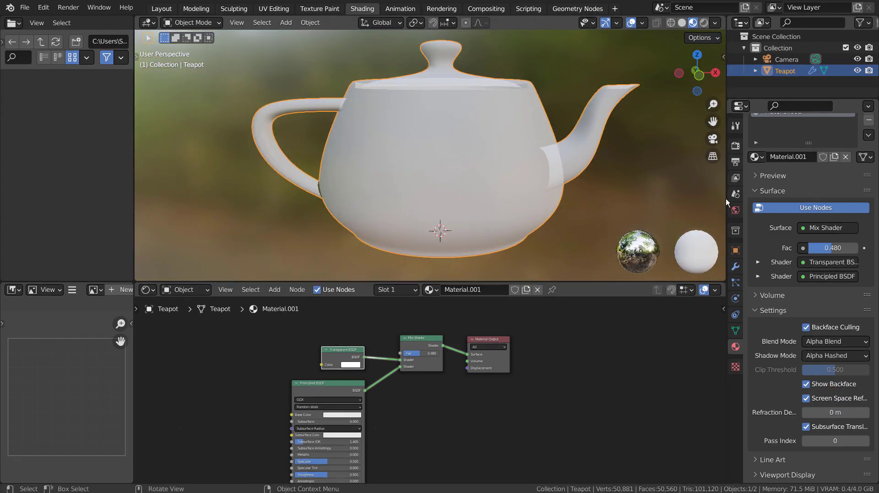
{"action": "scroll", "coordinate": [755, 199], "scroll_direction": "up", "scroll_amount": 2}
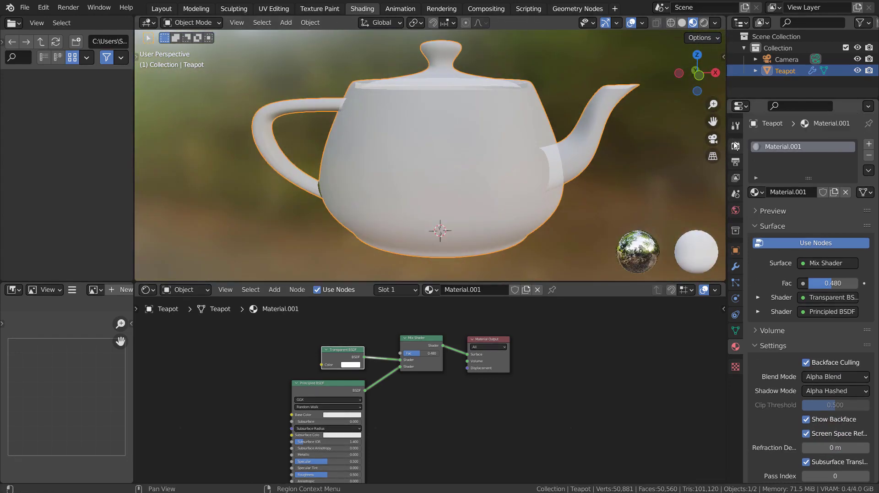
{"action": "left_click", "coordinate": [838, 380]}
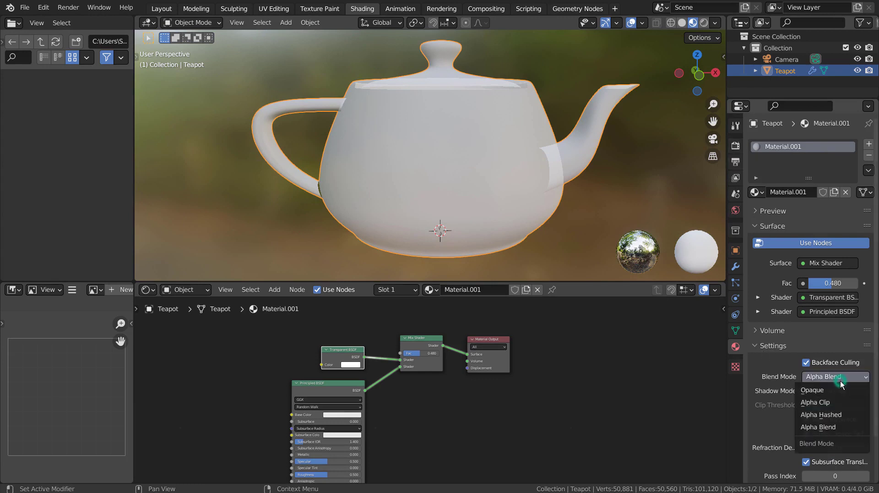
{"action": "left_click", "coordinate": [835, 397]}
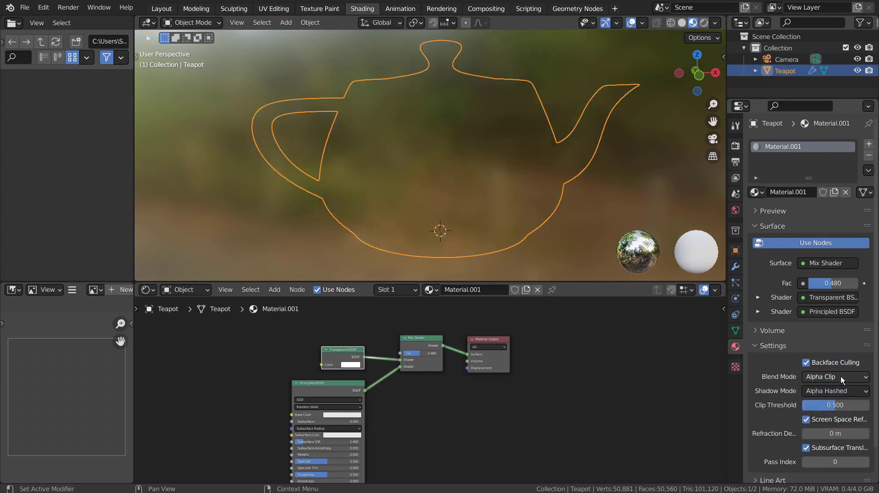
{"action": "left_click", "coordinate": [839, 376]}
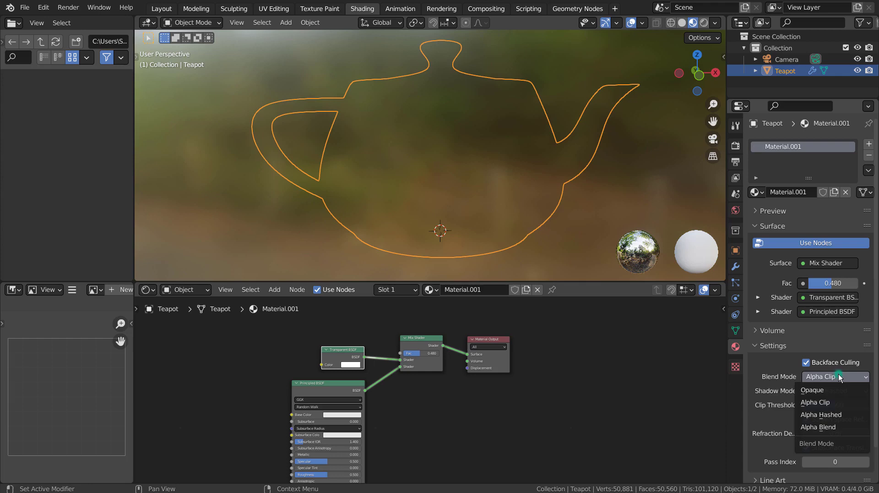
{"action": "left_click", "coordinate": [831, 412]}
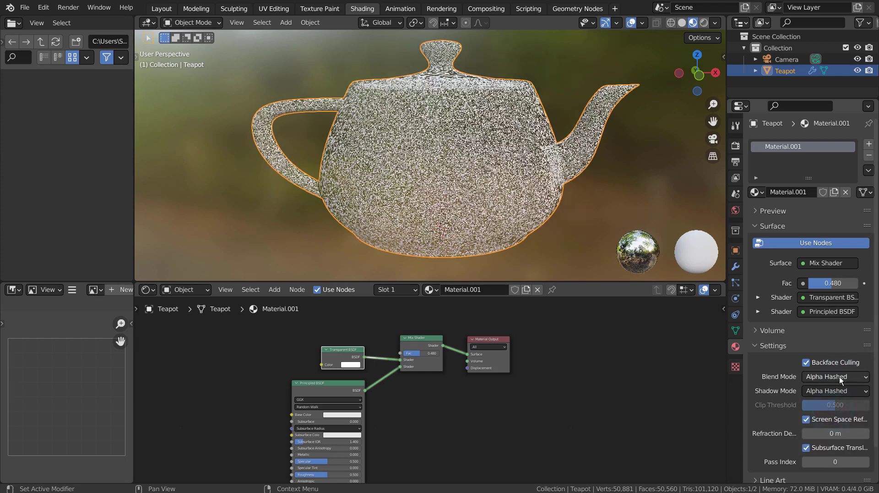
{"action": "left_click", "coordinate": [839, 376]}
{"action": "left_click", "coordinate": [834, 427]}
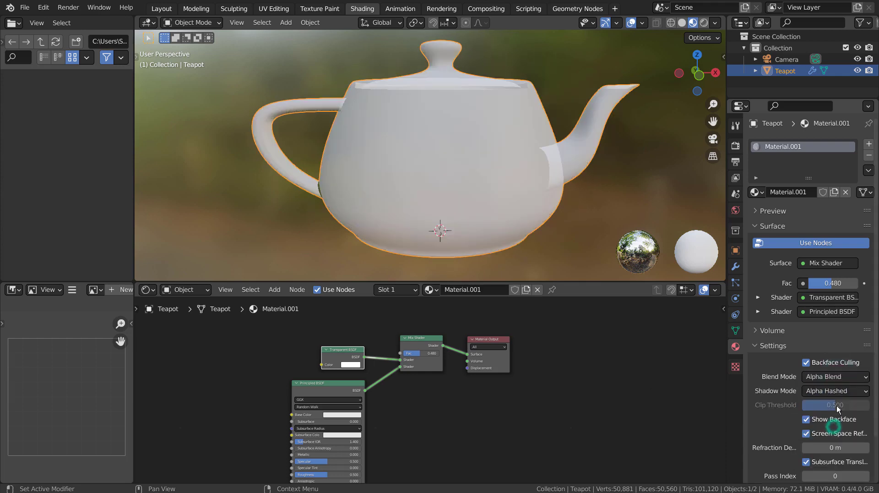
{"action": "left_click", "coordinate": [806, 363]}
{"action": "left_click", "coordinate": [806, 362]}
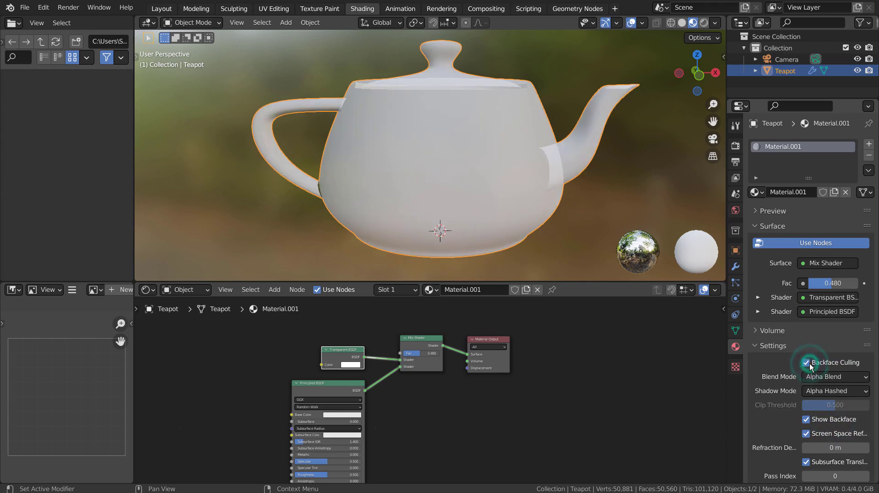
{"action": "left_click", "coordinate": [806, 421]}
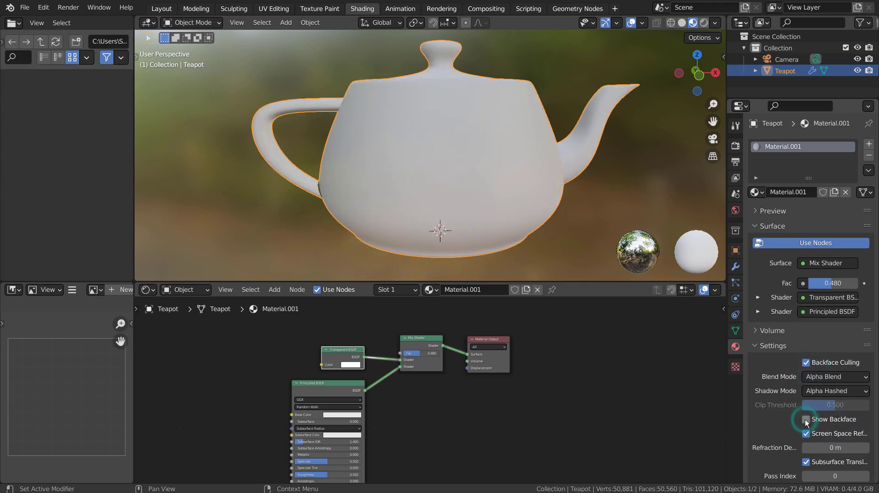
{"action": "middle_click_drag", "start_coordinate": [614, 219], "coordinate": [595, 219]}
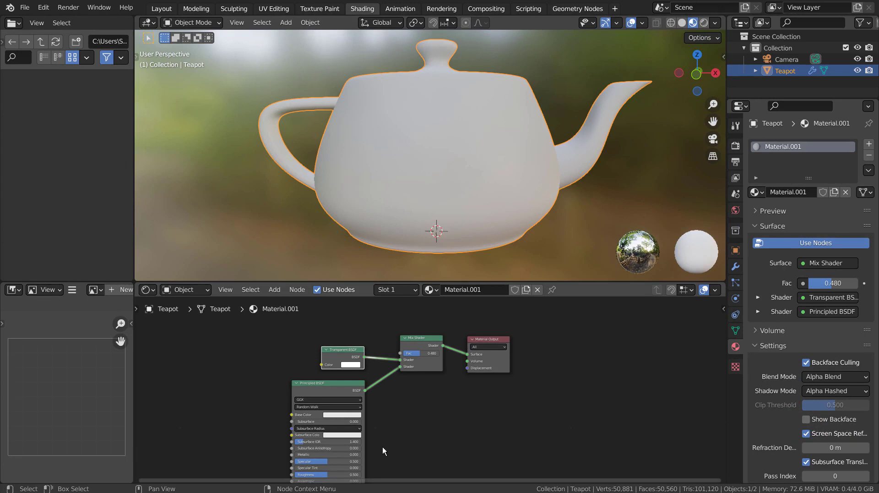
Add a Layer Weight node left of the shaders and link its Facing output to the Mix Shader Fac.
{"action": "left_click", "coordinate": [230, 367]}
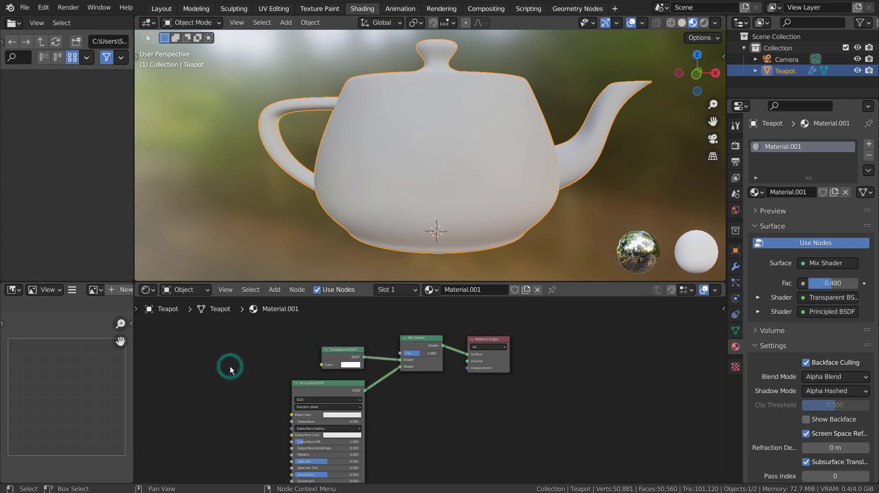
{"action": "key", "text": "shift+a"}
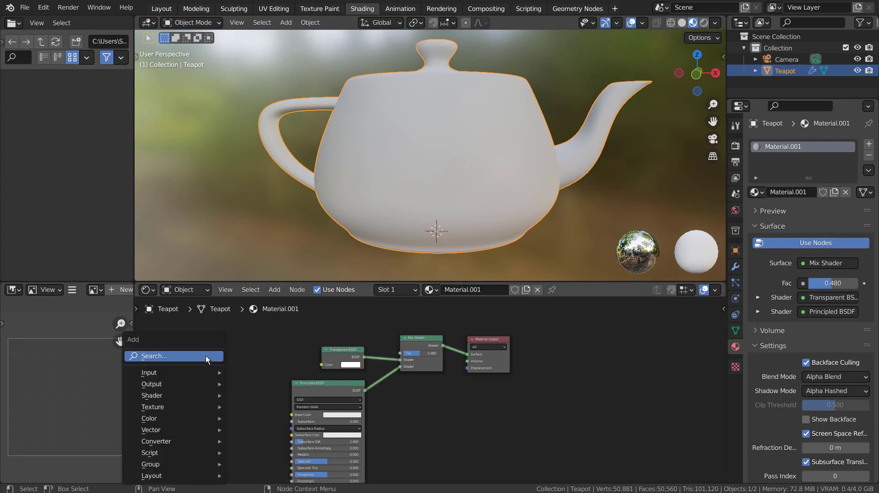
{"action": "left_click", "coordinate": [205, 355]}
{"action": "type", "text": "layer"}
{"action": "key", "text": "Return"}
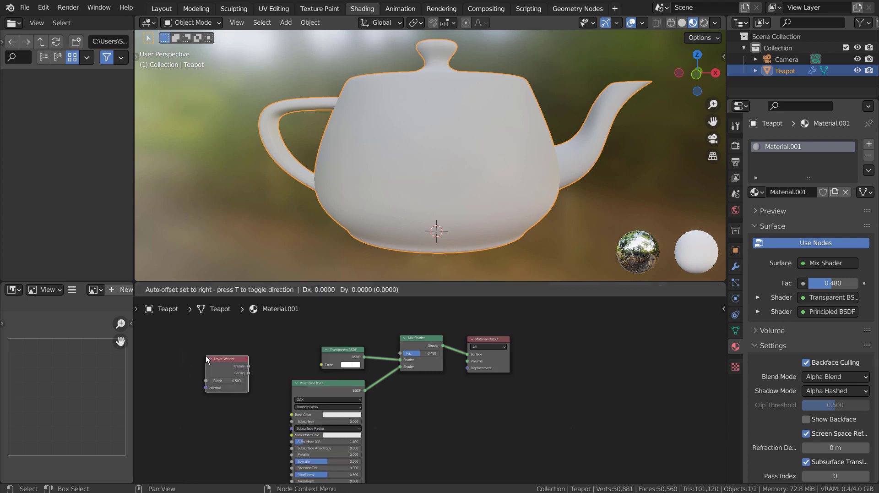
{"action": "left_click", "coordinate": [176, 353]}
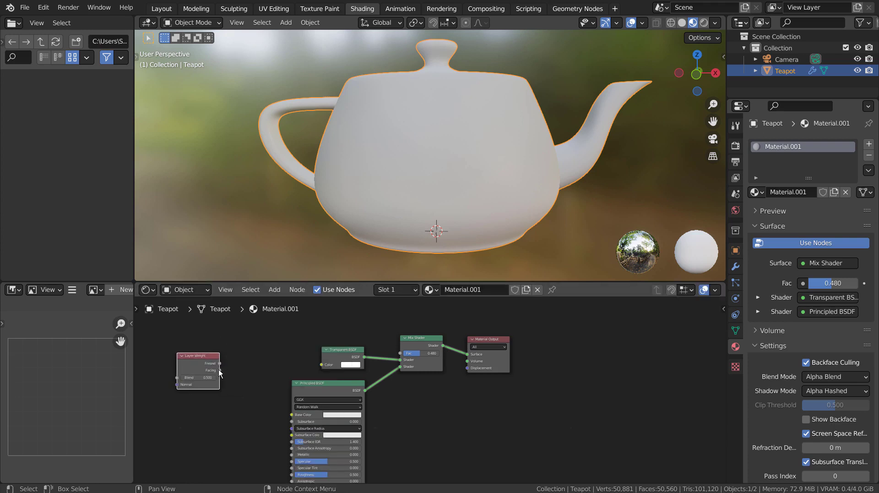
{"action": "left_click_drag", "start_coordinate": [219, 370], "coordinate": [401, 353]}
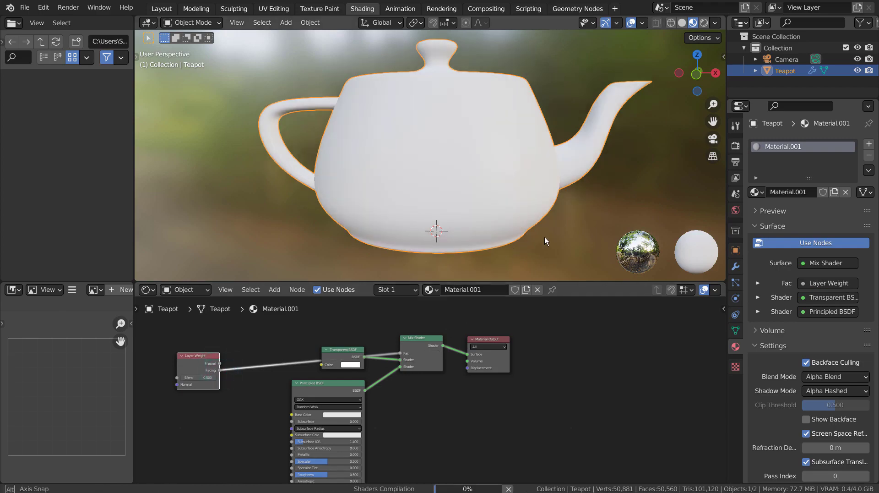
{"action": "mouse_move", "coordinate": [545, 237]}
{"action": "middle_mouse_down"}
{"action": "mouse_move", "coordinate": [341, 249]}
{"action": "mouse_move", "coordinate": [321, 226]}
{"action": "mouse_move", "coordinate": [406, 209]}
{"action": "mouse_move", "coordinate": [573, 216]}
{"action": "mouse_move", "coordinate": [600, 240]}
{"action": "mouse_move", "coordinate": [593, 265]}
{"action": "mouse_move", "coordinate": [562, 37]}
{"action": "mouse_move", "coordinate": [530, 46]}
{"action": "mouse_move", "coordinate": [501, 241]}
{"action": "mouse_move", "coordinate": [532, 218]}
{"action": "mouse_move", "coordinate": [570, 222]}
{"action": "mouse_move", "coordinate": [559, 234]}
{"action": "mouse_move", "coordinate": [556, 224]}
{"action": "middle_mouse_up"}
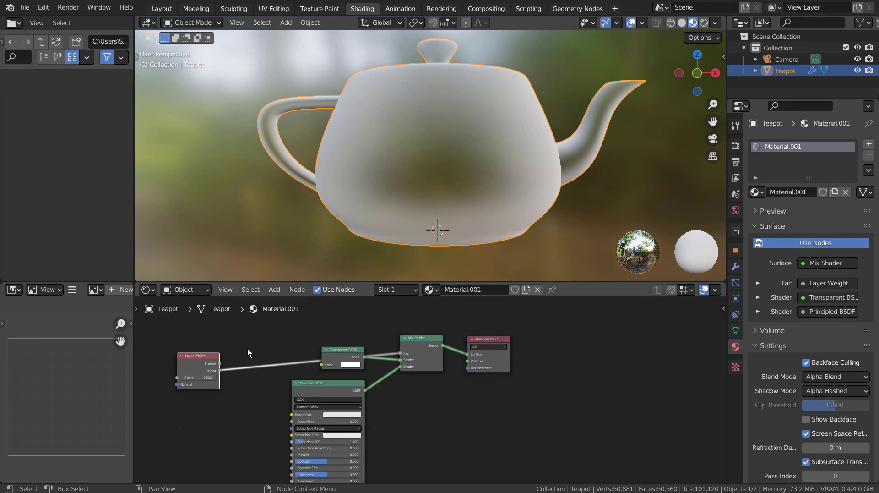
Add a ColorRamp node whose Fac is driven by the Layer Weight Facing output.
{"action": "left_click_drag", "start_coordinate": [199, 356], "coordinate": [157, 357]}
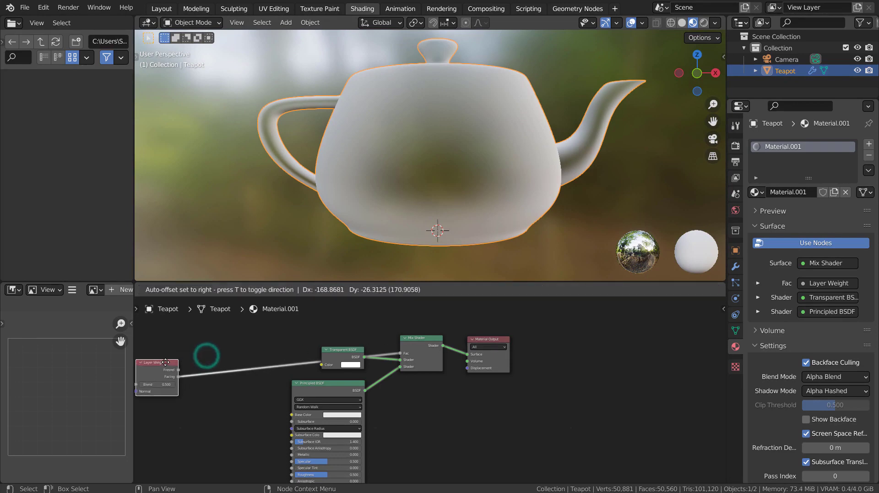
{"action": "middle_click_drag", "start_coordinate": [193, 353], "coordinate": [331, 342]}
{"action": "left_click_drag", "start_coordinate": [276, 351], "coordinate": [228, 352]}
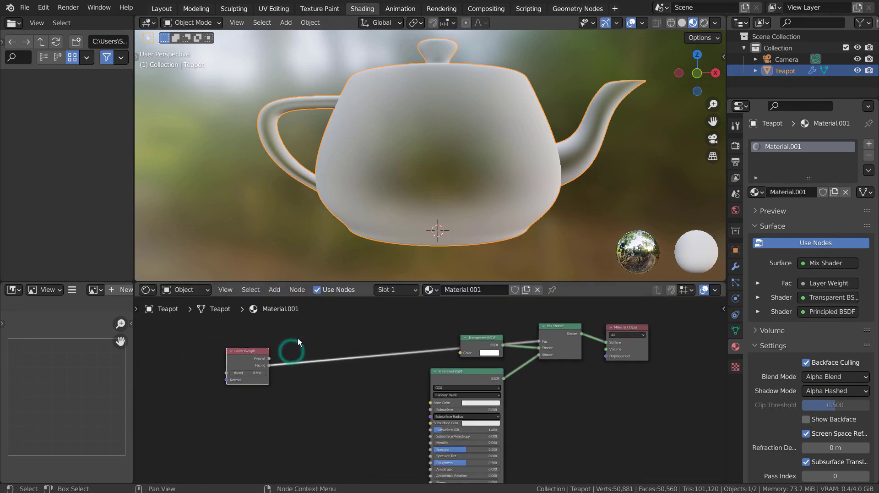
{"action": "key", "text": "shift+a"}
{"action": "left_click", "coordinate": [298, 338]}
{"action": "type", "text": "co"}
{"action": "key", "text": "Down"}
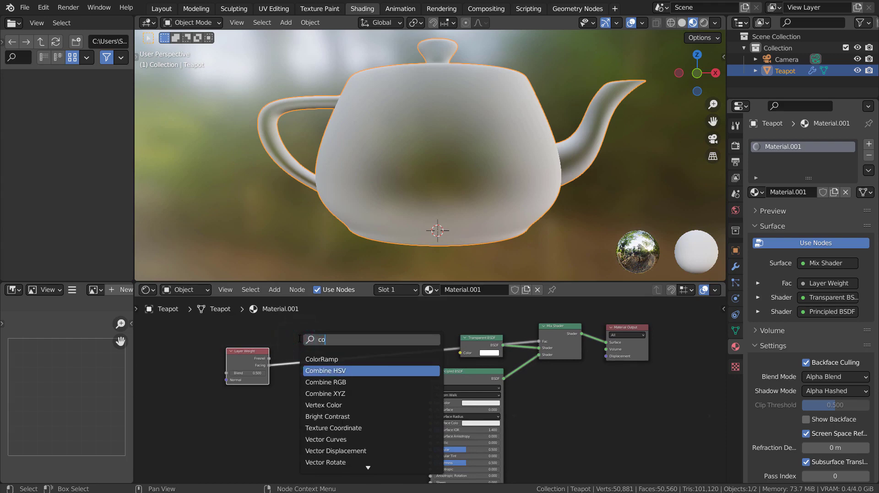
{"action": "key", "text": "Up"}
{"action": "key", "text": "Return"}
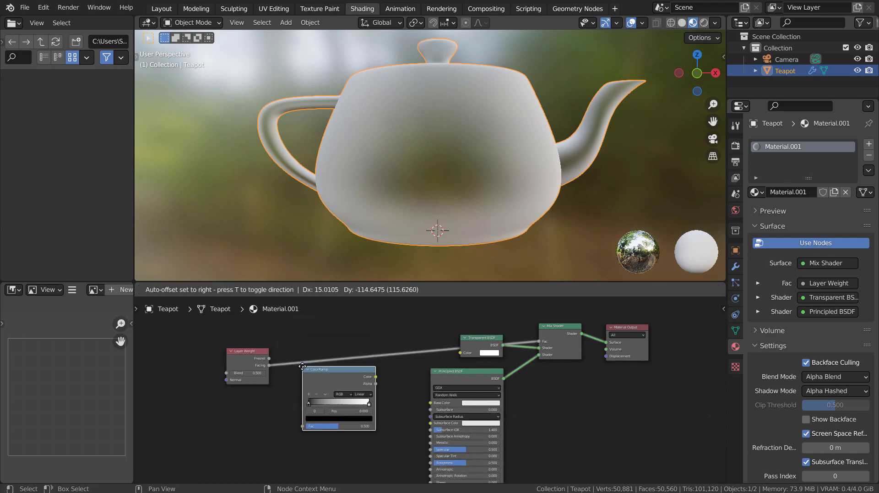
{"action": "left_click", "coordinate": [307, 377]}
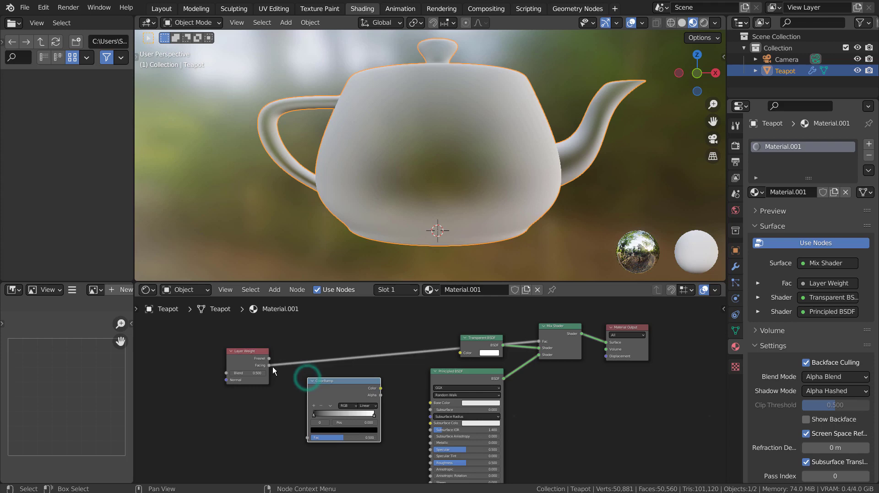
{"action": "left_click_drag", "start_coordinate": [272, 367], "coordinate": [307, 438]}
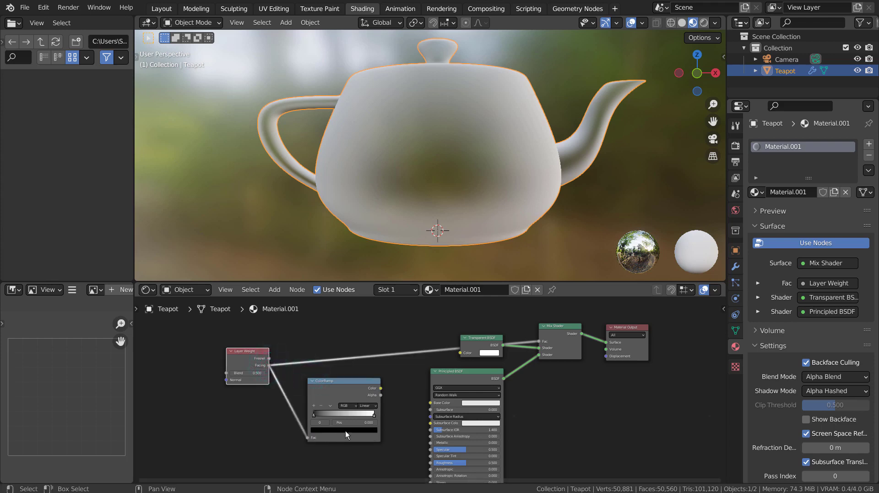
Link the ColorRamp Color to the Principled BSDF Emission and set Emission Strength to 5.
{"action": "middle_click_drag", "start_coordinate": [397, 432], "coordinate": [340, 387]}
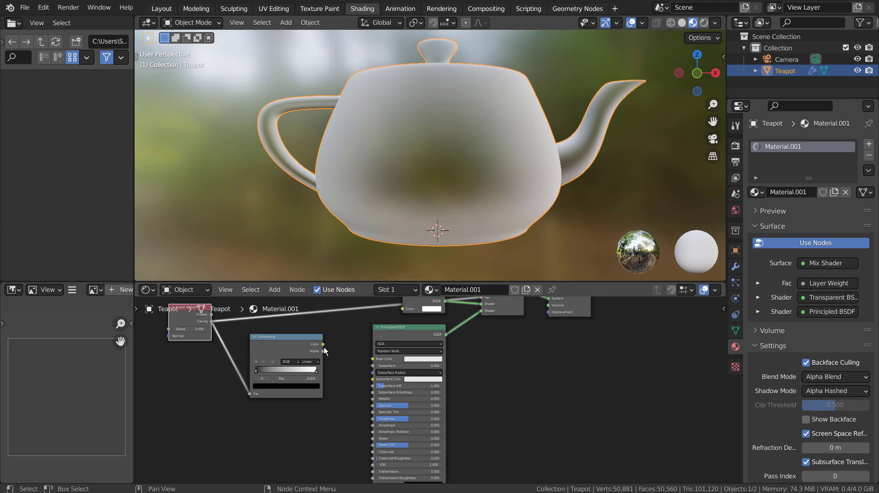
{"action": "left_click_drag", "start_coordinate": [321, 344], "coordinate": [373, 392]}
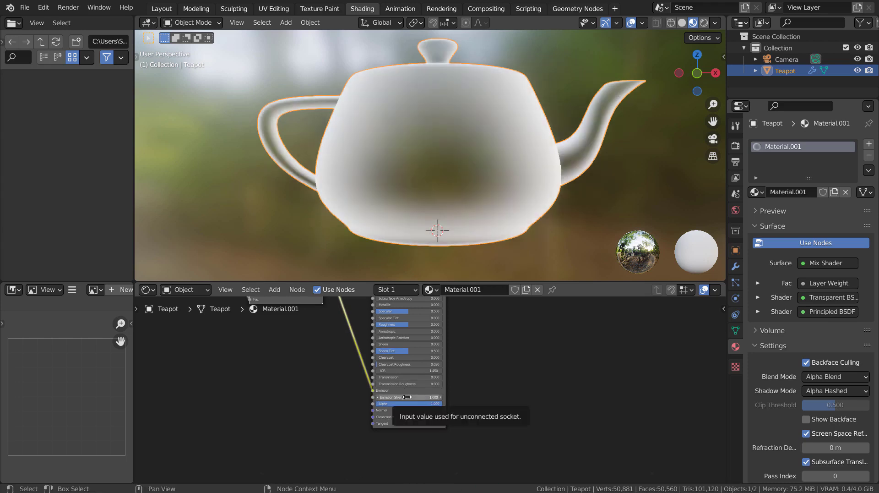
{"action": "left_click", "coordinate": [412, 397]}
{"action": "type", "text": "5"}
{"action": "key", "text": "Return"}
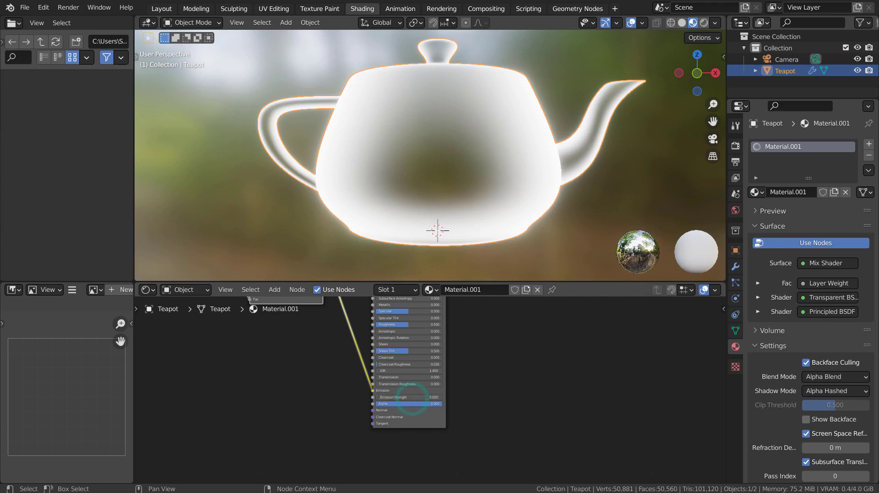
{"action": "middle_click_drag", "start_coordinate": [379, 370], "coordinate": [454, 442]}
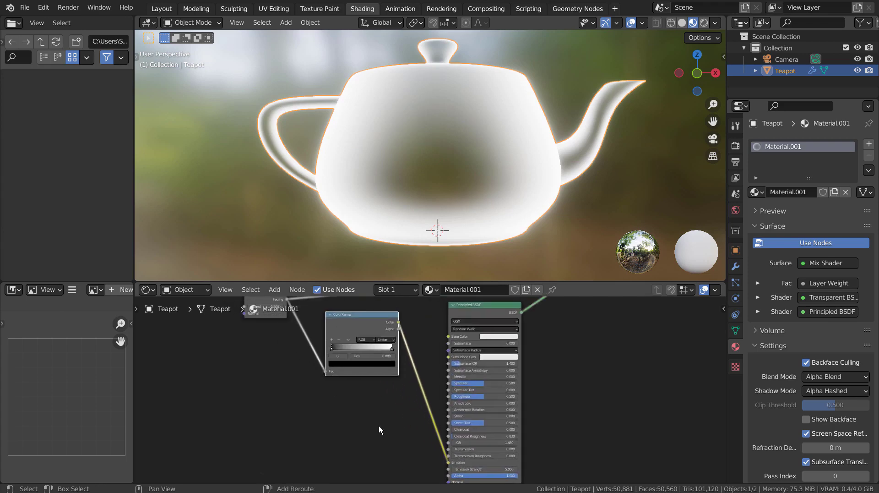
{"action": "mouse_move", "coordinate": [474, 196]}
{"action": "middle_mouse_down"}
{"action": "mouse_move", "coordinate": [334, 215]}
{"action": "mouse_move", "coordinate": [240, 194]}
{"action": "mouse_move", "coordinate": [339, 157]}
{"action": "mouse_move", "coordinate": [590, 187]}
{"action": "mouse_move", "coordinate": [578, 218]}
{"action": "mouse_move", "coordinate": [496, 202]}
{"action": "mouse_move", "coordinate": [487, 187]}
{"action": "middle_mouse_up"}
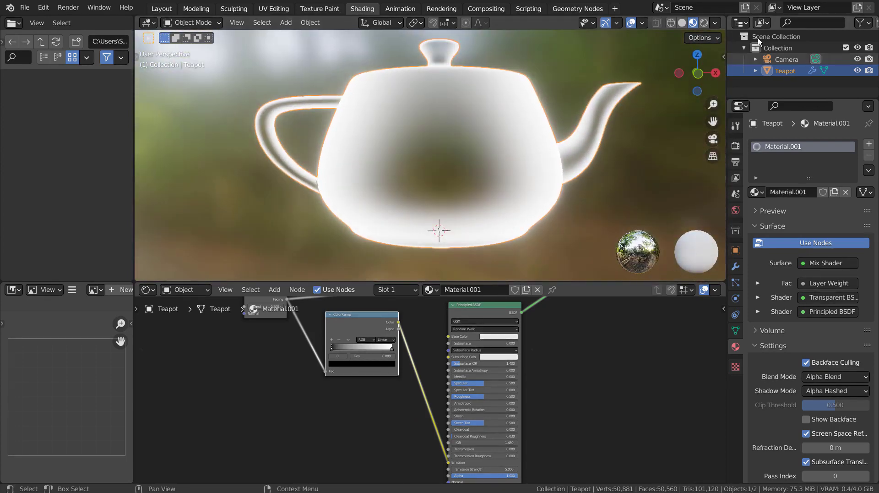
In Rendered shading, turn the ColorRamp's black stop into a full-brightness blue.
{"action": "left_click", "coordinate": [704, 23]}
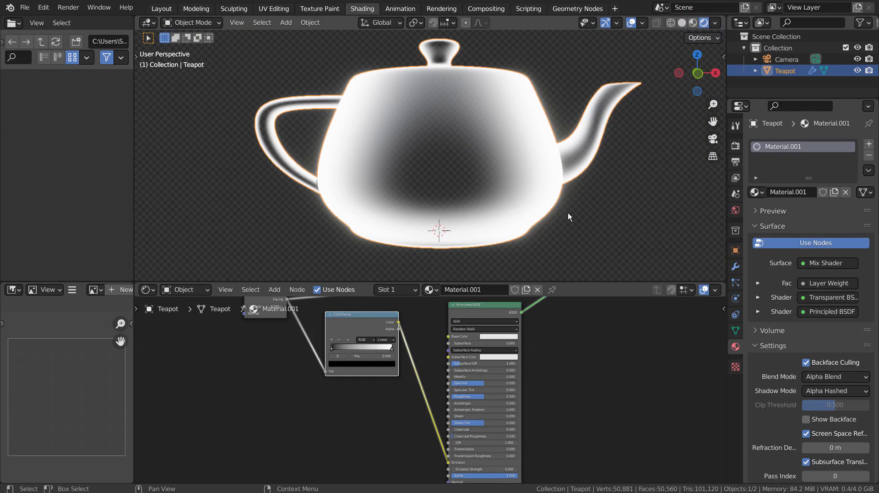
{"action": "left_click", "coordinate": [593, 228]}
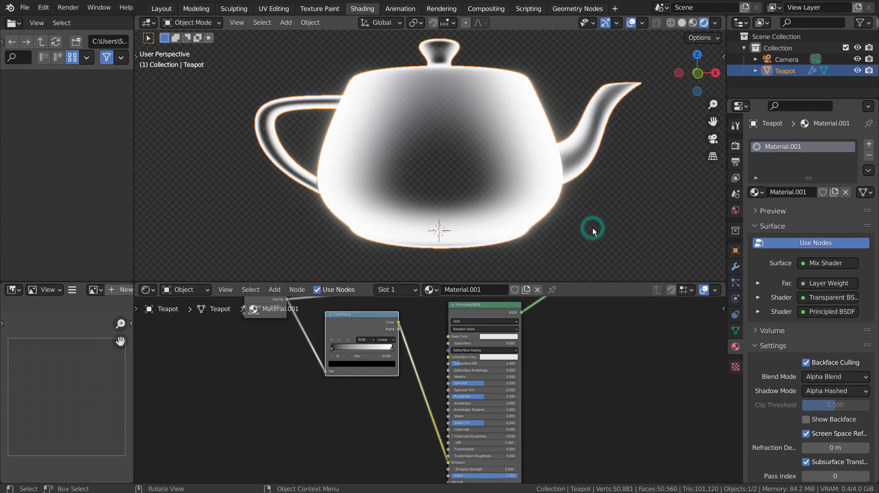
{"action": "mouse_move", "coordinate": [593, 227]}
{"action": "middle_mouse_down"}
{"action": "mouse_move", "coordinate": [603, 223]}
{"action": "mouse_move", "coordinate": [389, 254]}
{"action": "mouse_move", "coordinate": [317, 197]}
{"action": "mouse_move", "coordinate": [474, 144]}
{"action": "mouse_move", "coordinate": [598, 177]}
{"action": "mouse_move", "coordinate": [597, 212]}
{"action": "mouse_move", "coordinate": [584, 215]}
{"action": "middle_mouse_up"}
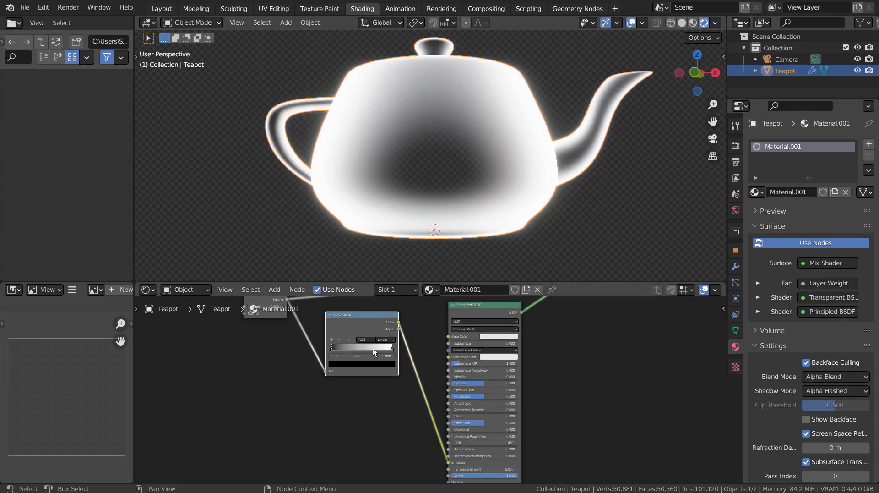
{"action": "left_click", "coordinate": [344, 369]}
{"action": "left_click", "coordinate": [379, 306]}
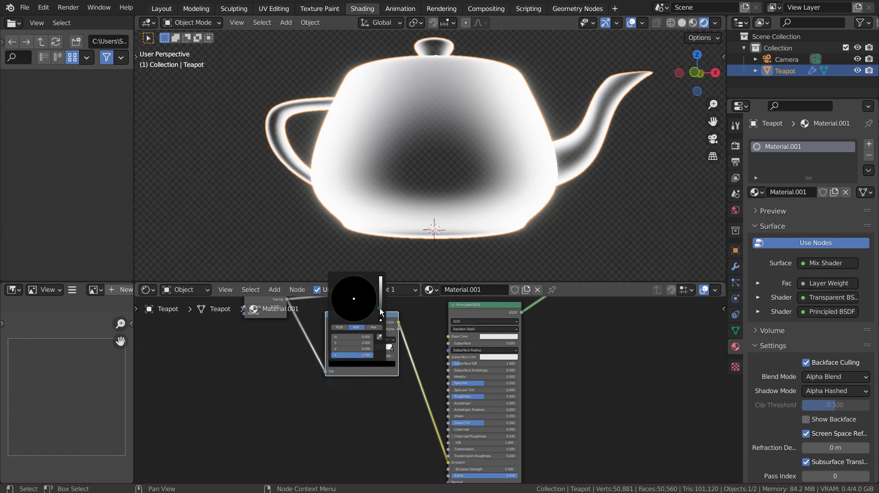
{"action": "left_click", "coordinate": [370, 284]}
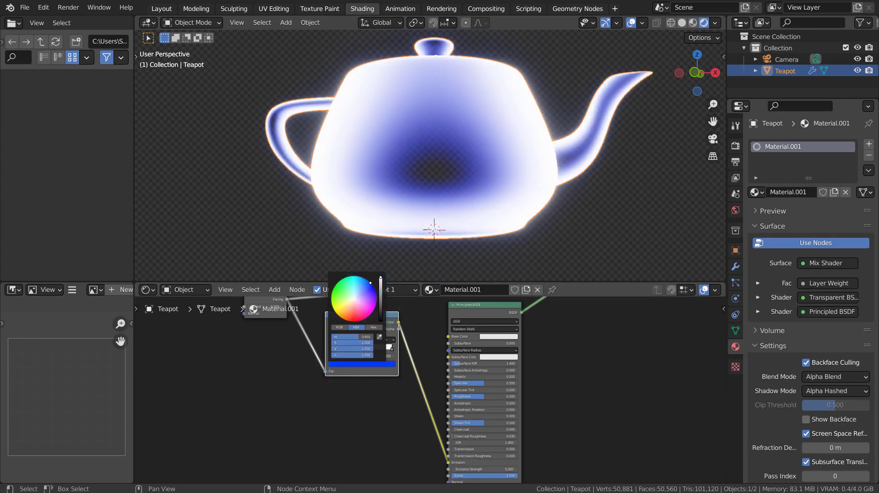
{"action": "middle_click_drag", "start_coordinate": [440, 217], "coordinate": [604, 215]}
Tint the white ColorRamp stop blue, check it in Material Preview, then return to Rendered.
{"action": "left_click", "coordinate": [391, 351]}
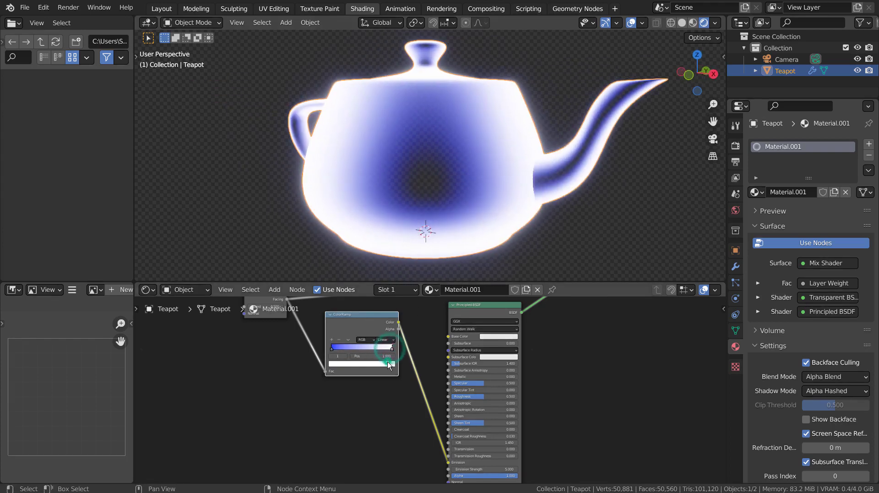
{"action": "left_click", "coordinate": [361, 364]}
{"action": "left_click_drag", "start_coordinate": [356, 297], "coordinate": [357, 285]}
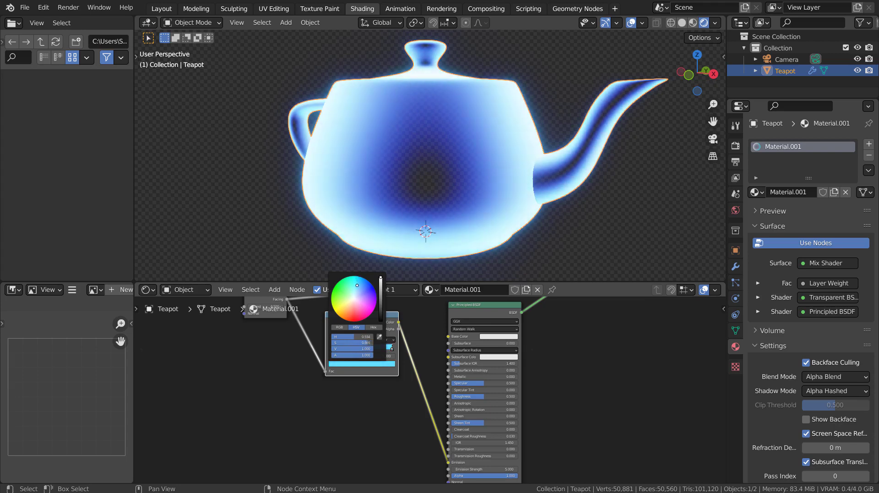
{"action": "middle_click_drag", "start_coordinate": [516, 226], "coordinate": [571, 203]}
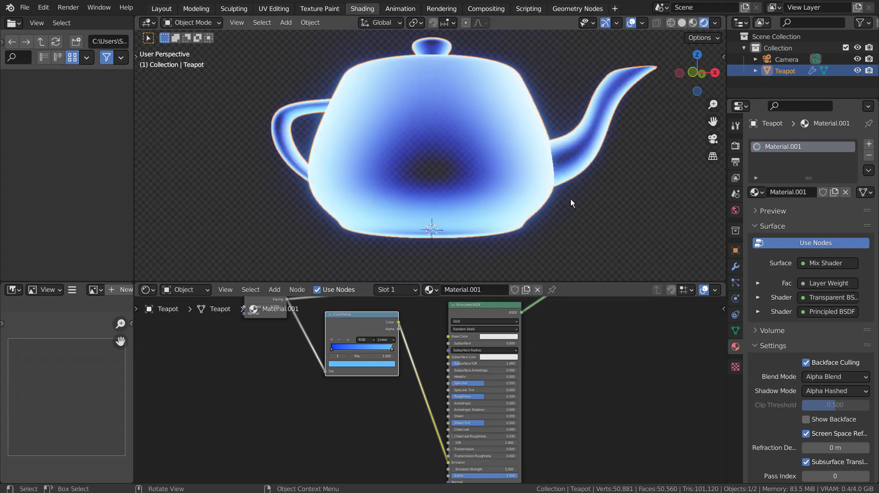
{"action": "left_click", "coordinate": [692, 23]}
{"action": "mouse_move", "coordinate": [504, 115]}
{"action": "middle_mouse_down"}
{"action": "mouse_move", "coordinate": [443, 187]}
{"action": "mouse_move", "coordinate": [330, 183]}
{"action": "mouse_move", "coordinate": [292, 170]}
{"action": "mouse_move", "coordinate": [369, 155]}
{"action": "mouse_move", "coordinate": [372, 170]}
{"action": "mouse_move", "coordinate": [385, 152]}
{"action": "mouse_move", "coordinate": [375, 147]}
{"action": "mouse_move", "coordinate": [320, 165]}
{"action": "mouse_move", "coordinate": [213, 166]}
{"action": "mouse_move", "coordinate": [330, 153]}
{"action": "mouse_move", "coordinate": [494, 210]}
{"action": "mouse_move", "coordinate": [528, 175]}
{"action": "mouse_move", "coordinate": [616, 169]}
{"action": "mouse_move", "coordinate": [580, 182]}
{"action": "mouse_move", "coordinate": [601, 148]}
{"action": "middle_mouse_up"}
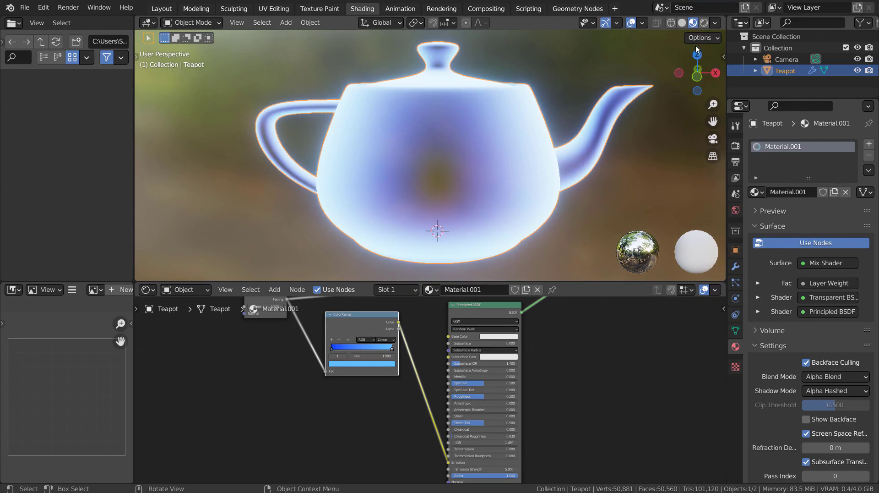
{"action": "left_click", "coordinate": [703, 23]}
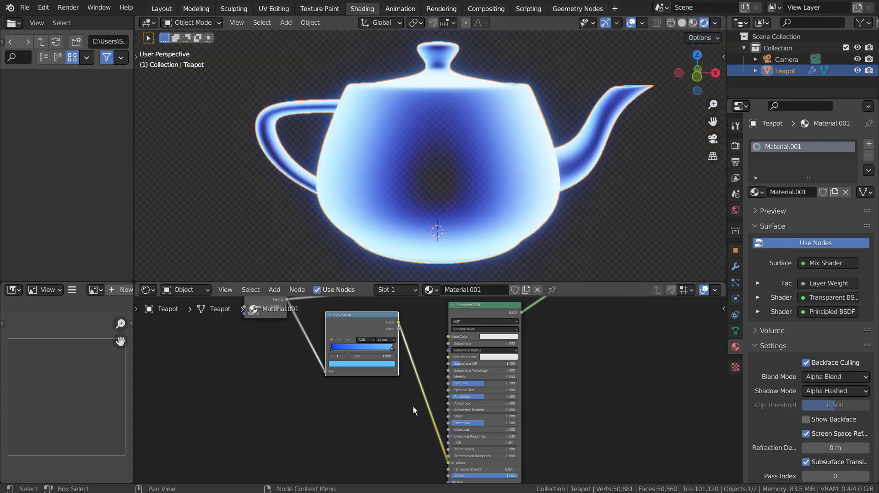
Add a Noise Texture node beside the Mix Shader and Material Output.
{"action": "middle_click_drag", "start_coordinate": [635, 355], "coordinate": [452, 405]}
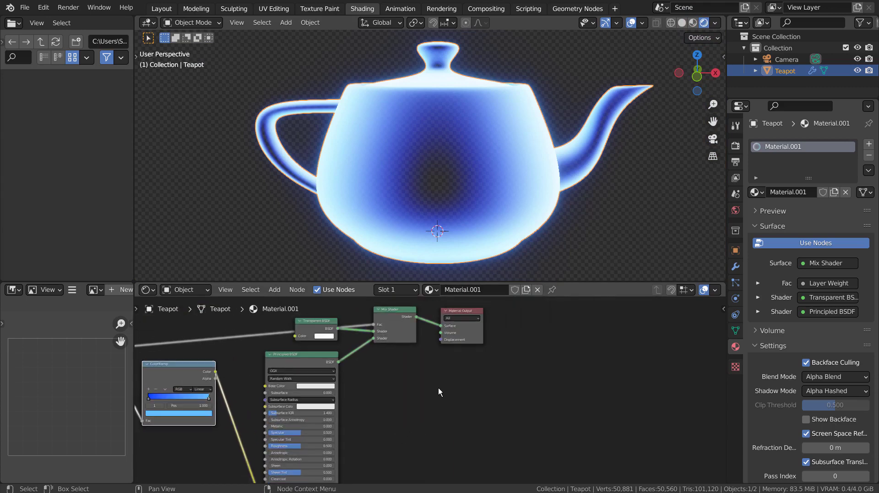
{"action": "key", "text": "shift+a"}
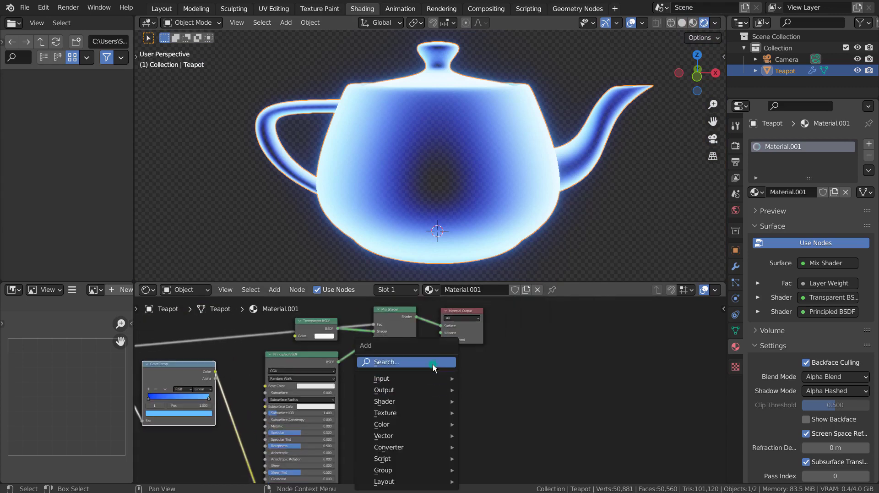
{"action": "left_click", "coordinate": [432, 362]}
{"action": "type", "text": "noise"}
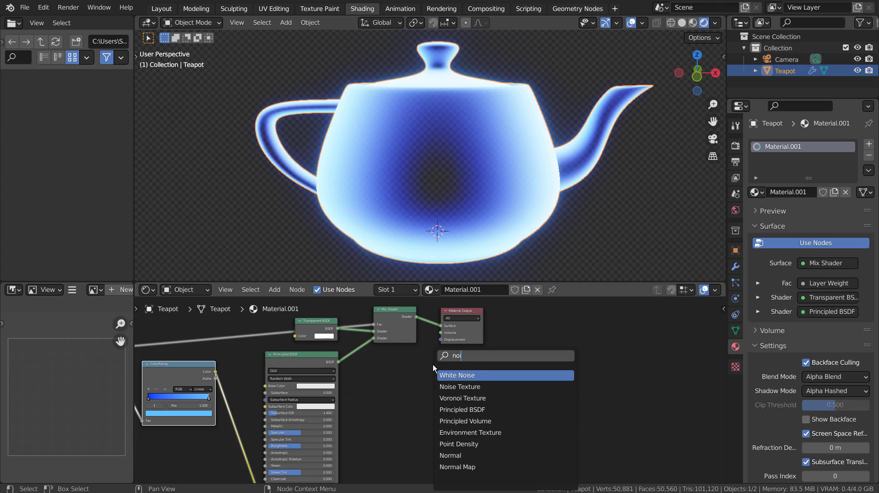
{"action": "key", "text": "Return"}
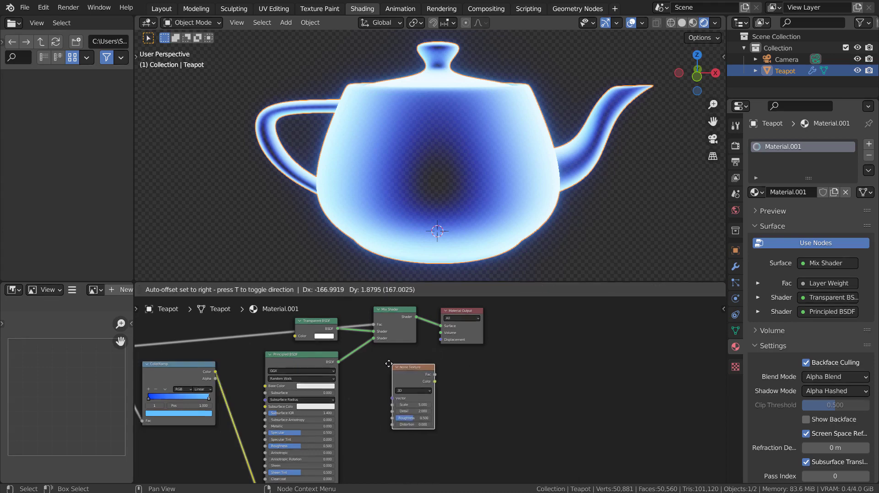
{"action": "left_click", "coordinate": [376, 362]}
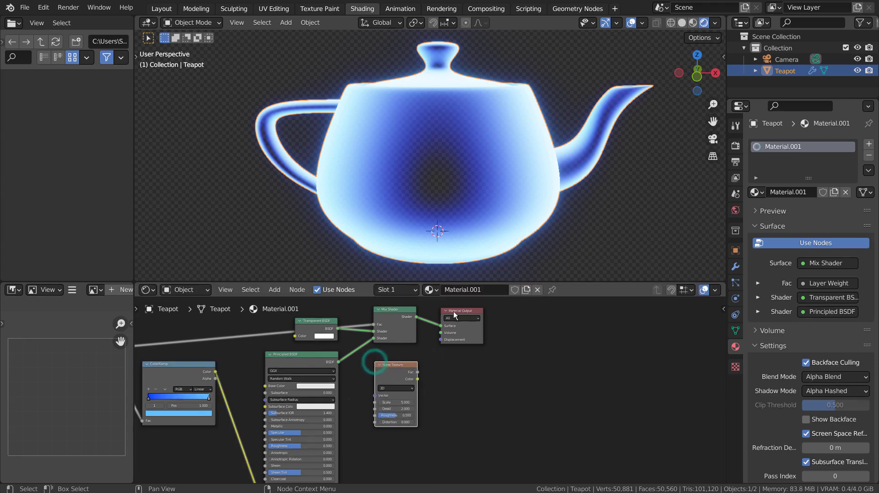
Connect the Noise Texture Fac to the Material Output Displacement and save as blueprint.blend.
{"action": "left_click_drag", "start_coordinate": [456, 310], "coordinate": [480, 311]}
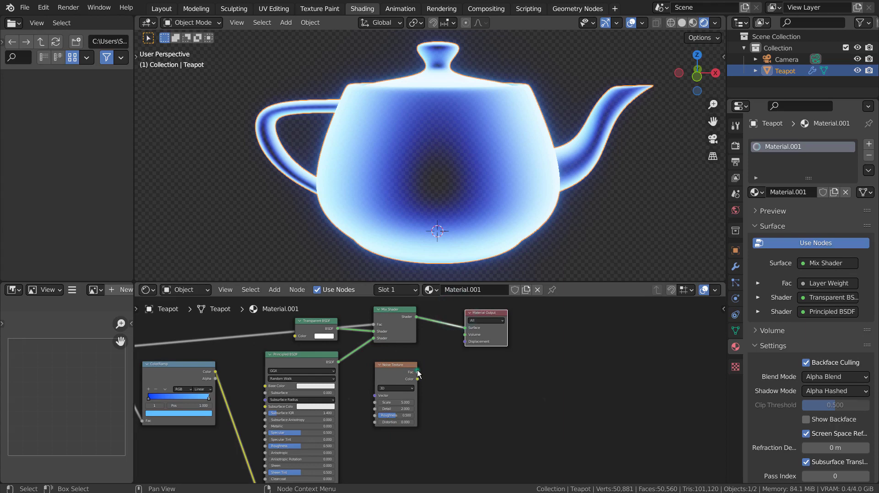
{"action": "left_click", "coordinate": [417, 371]}
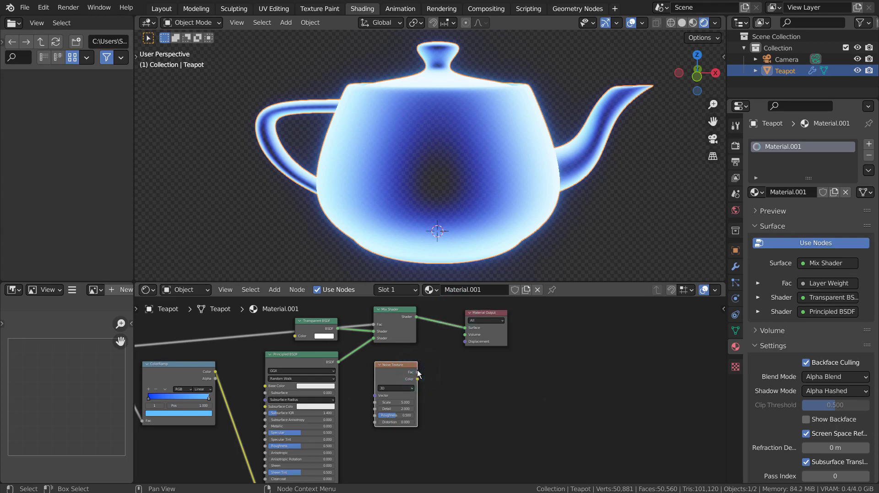
{"action": "left_click_drag", "start_coordinate": [417, 371], "coordinate": [466, 342]}
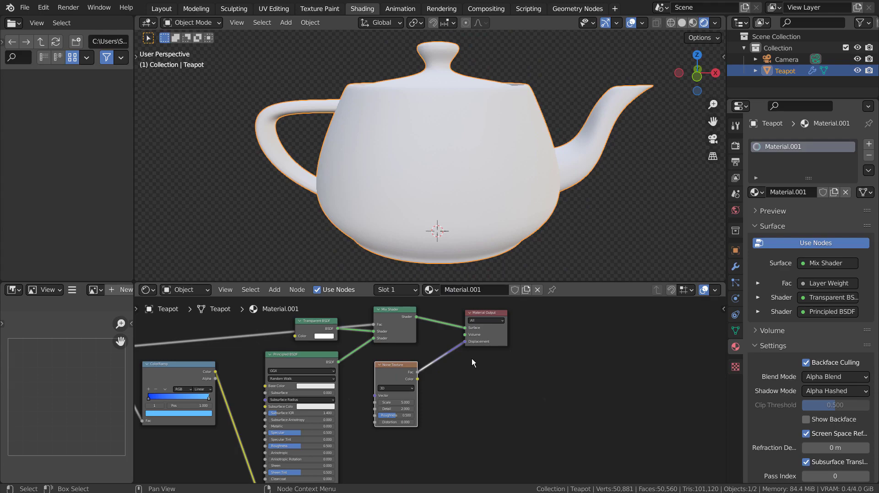
{"action": "key", "text": "ctrl+s"}
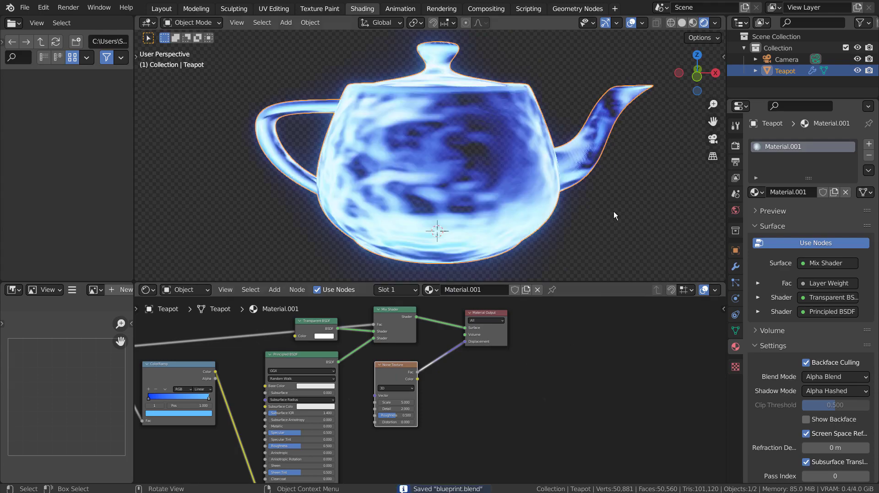
{"action": "middle_click_drag", "start_coordinate": [613, 211], "coordinate": [591, 196]}
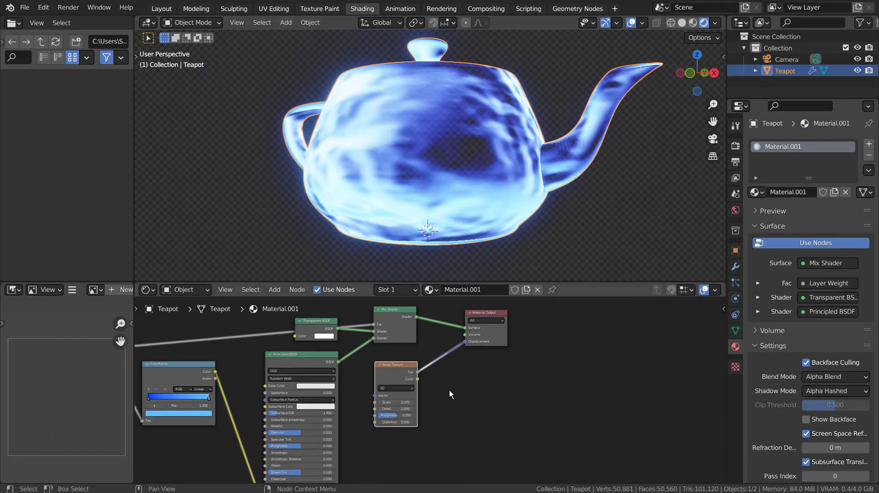
Drop a Math node onto the Noise-to-Displacement link and set its operation to Multiply (0.5).
{"action": "left_click", "coordinate": [543, 377]}
{"action": "key", "text": "shift+a"}
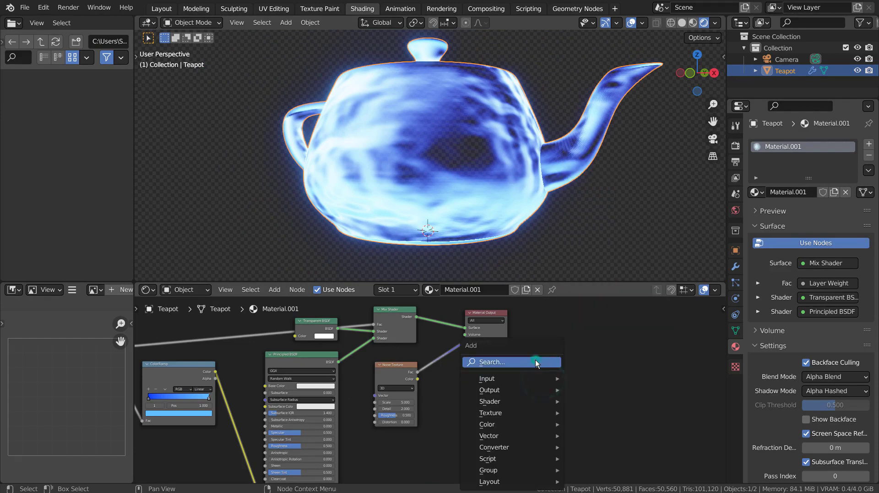
{"action": "left_click", "coordinate": [536, 360]}
{"action": "type", "text": "add"}
{"action": "key", "text": "Return"}
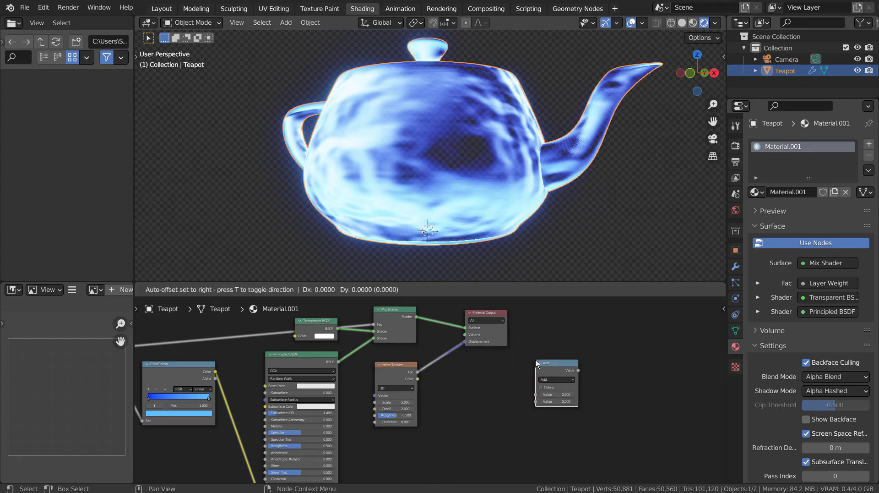
{"action": "left_click", "coordinate": [429, 346]}
{"action": "left_click", "coordinate": [476, 366]}
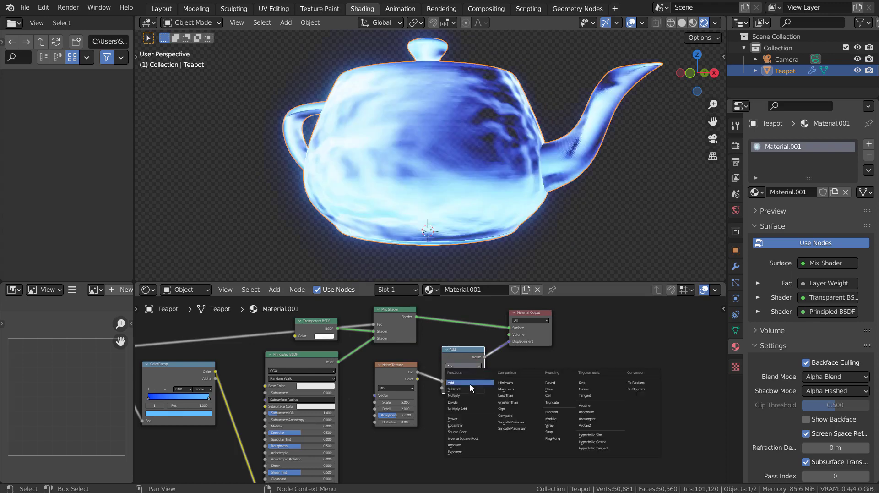
{"action": "left_click", "coordinate": [465, 396]}
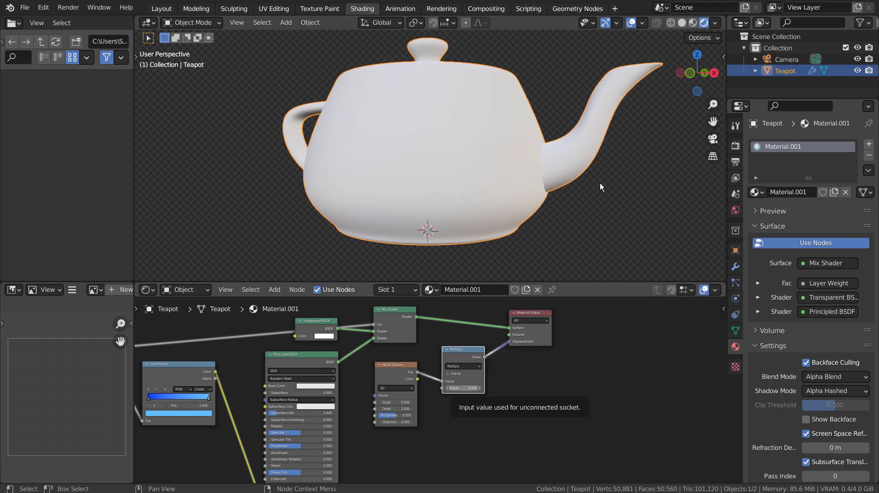
{"action": "middle_click_drag", "start_coordinate": [602, 183], "coordinate": [540, 229]}
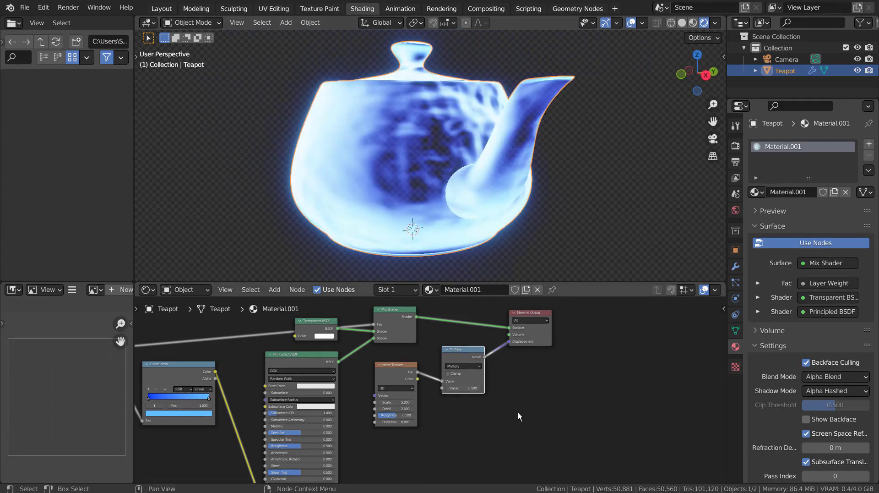
Maximize the node editor with Ctrl+Space and fit all material nodes in view.
{"action": "key", "text": "ctrl+space"}
{"action": "scroll", "coordinate": [567, 349], "scroll_direction": "down", "scroll_amount": 2}
{"action": "middle_click_drag", "start_coordinate": [567, 350], "coordinate": [765, 288]}
Zoom the maximized node graph, then press Ctrl+Space to restore the 3D view and properties.
{"action": "scroll", "coordinate": [763, 300], "scroll_direction": "up", "scroll_amount": 1}
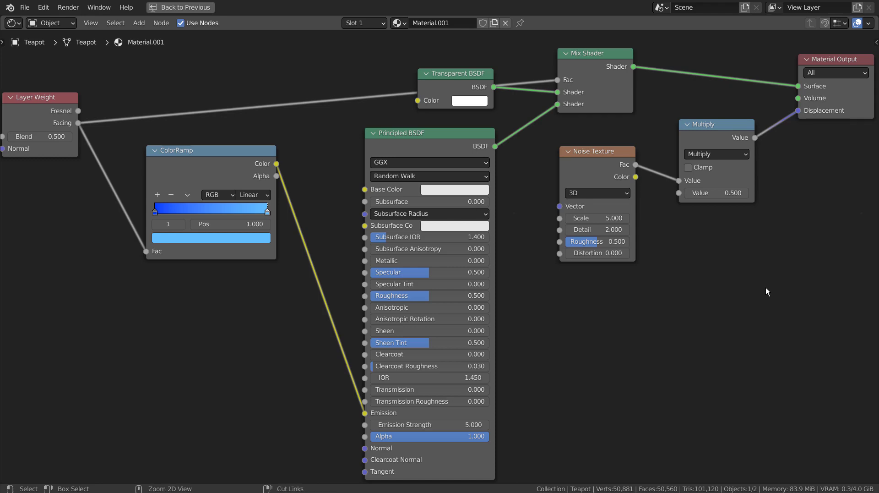
{"action": "key", "text": "ctrl+space"}
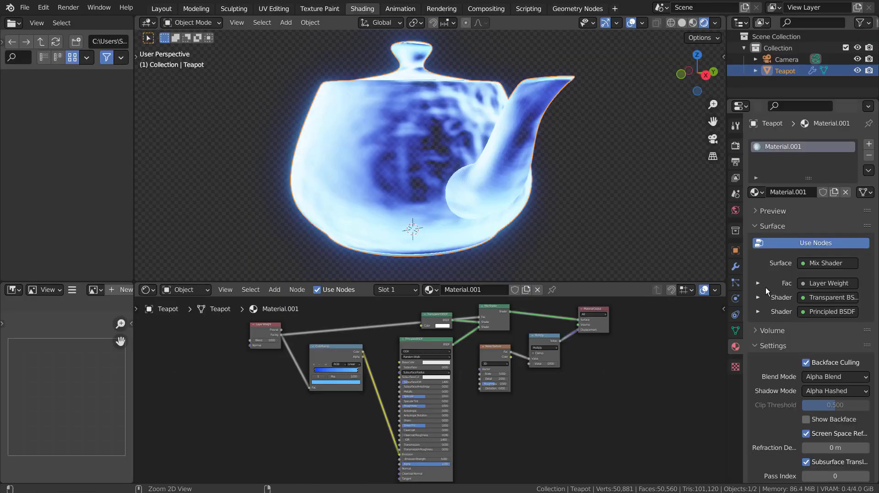
In rendered Layout view, add a UV sphere, scale it up around the teapot, and subdivide it.
{"action": "left_click", "coordinate": [166, 8]}
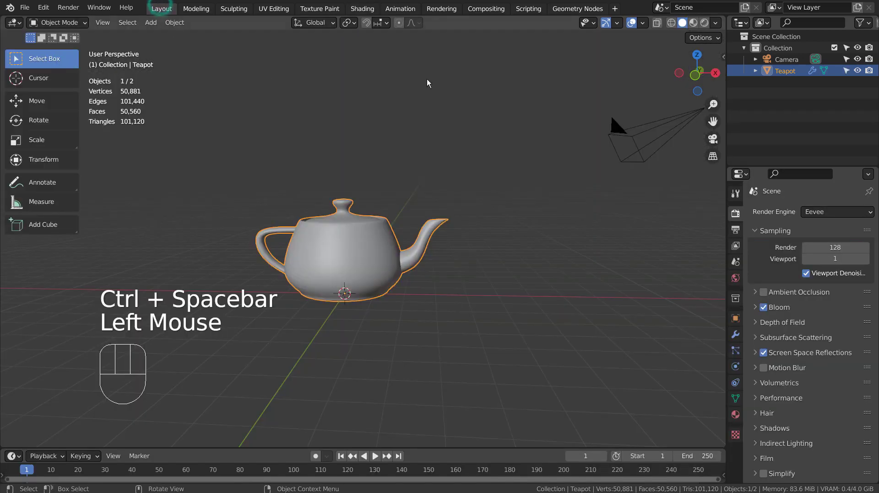
{"action": "left_click", "coordinate": [704, 23]}
{"action": "left_click", "coordinate": [576, 211]}
{"action": "key", "text": "shift+a"}
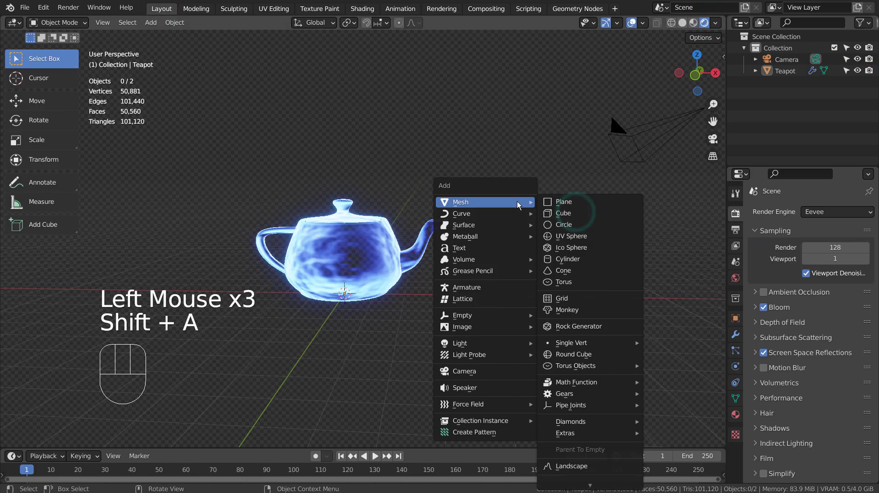
{"action": "left_click", "coordinate": [572, 236]}
{"action": "key", "text": "s"}
{"action": "left_click", "coordinate": [178, 318]}
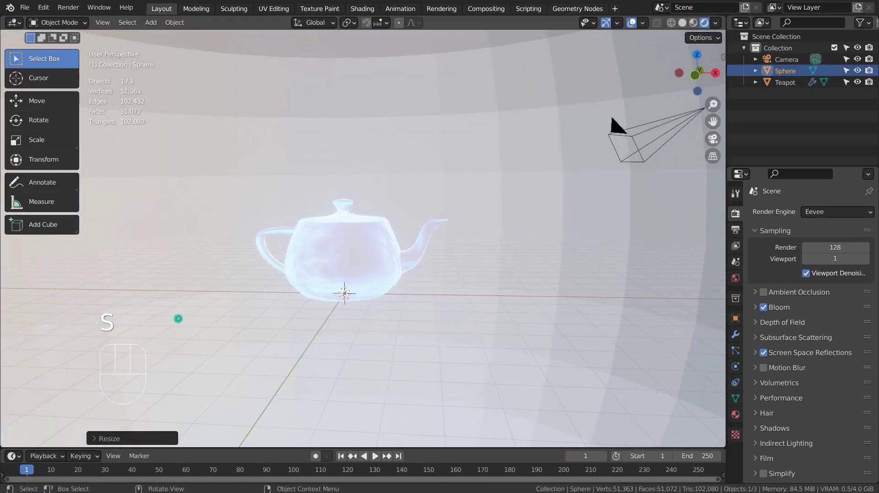
{"action": "key", "text": "ctrl+3"}
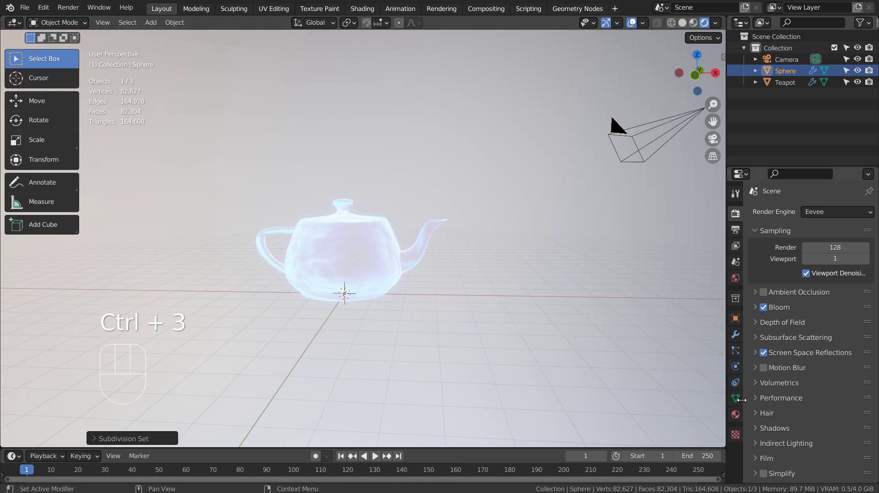
Give the sphere a new material with black Base Color and Specular 0.
{"action": "left_click", "coordinate": [735, 414]}
{"action": "left_click", "coordinate": [807, 265]}
{"action": "left_click", "coordinate": [809, 262]}
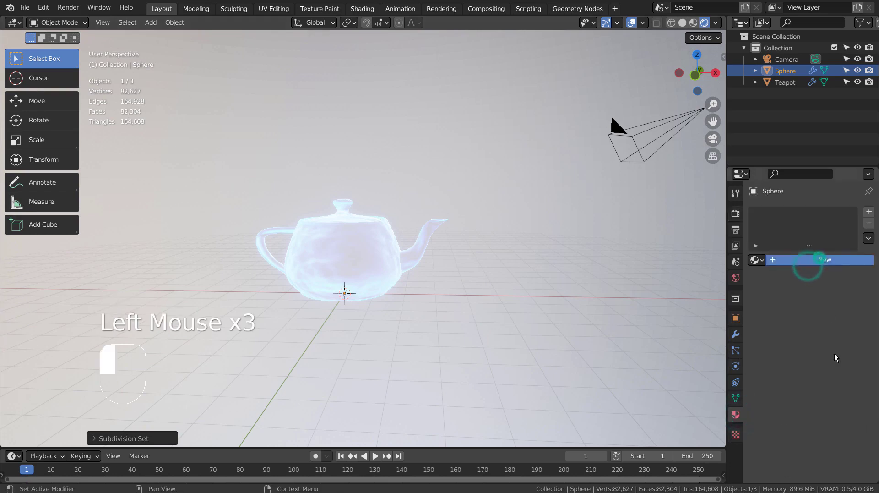
{"action": "left_click", "coordinate": [831, 379]}
{"action": "left_click", "coordinate": [845, 298]}
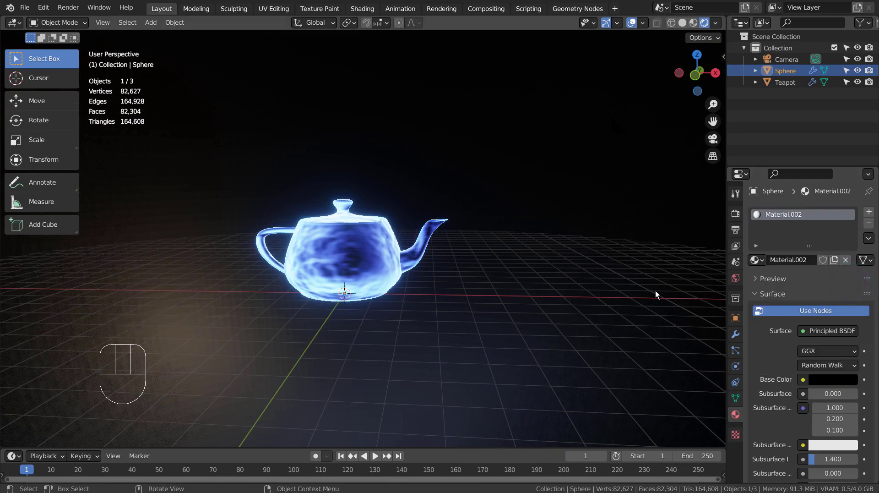
{"action": "scroll", "coordinate": [837, 409], "scroll_direction": "down", "scroll_amount": 3}
{"action": "left_click_drag", "start_coordinate": [837, 408], "coordinate": [810, 409]}
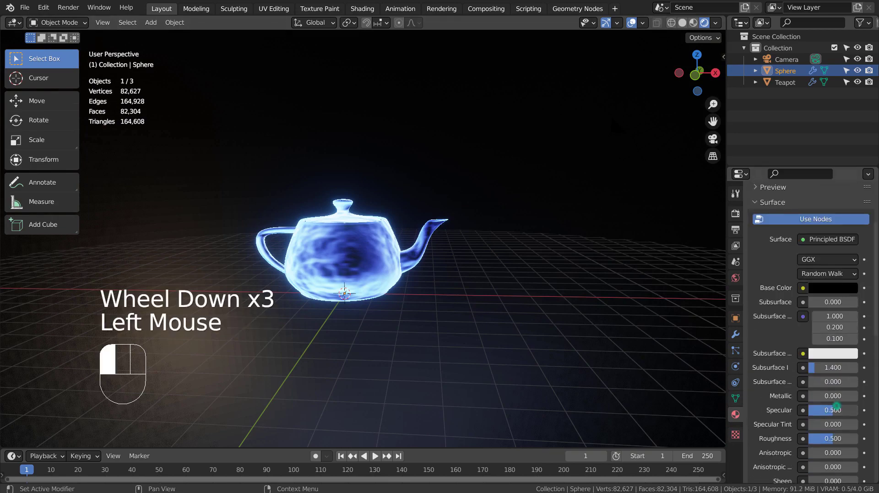
{"action": "scroll", "coordinate": [478, 224], "scroll_direction": "up", "scroll_amount": 3}
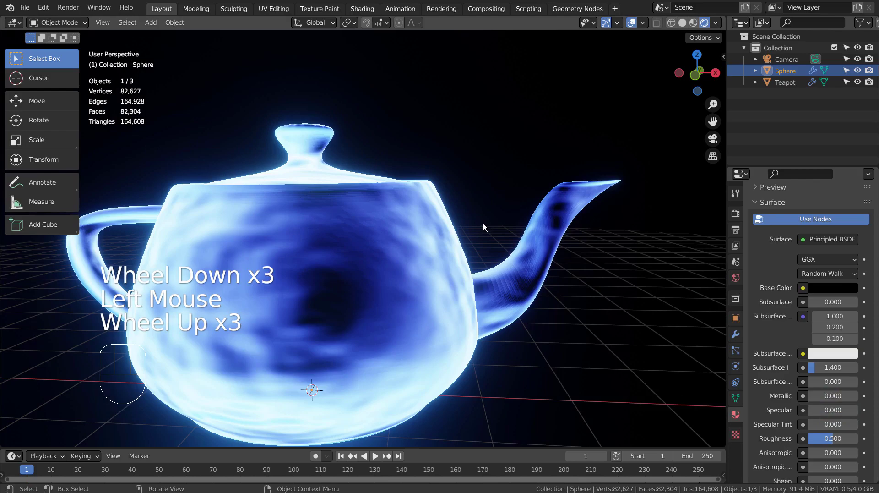
{"action": "scroll", "coordinate": [484, 223], "scroll_direction": "down", "scroll_amount": 1}
{"action": "middle_click_drag", "start_coordinate": [484, 224], "coordinate": [556, 265], "text": "shift"}
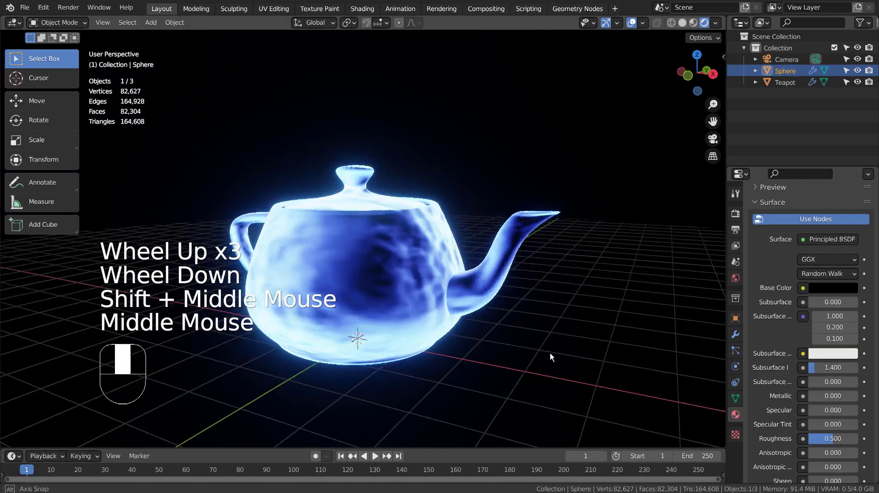